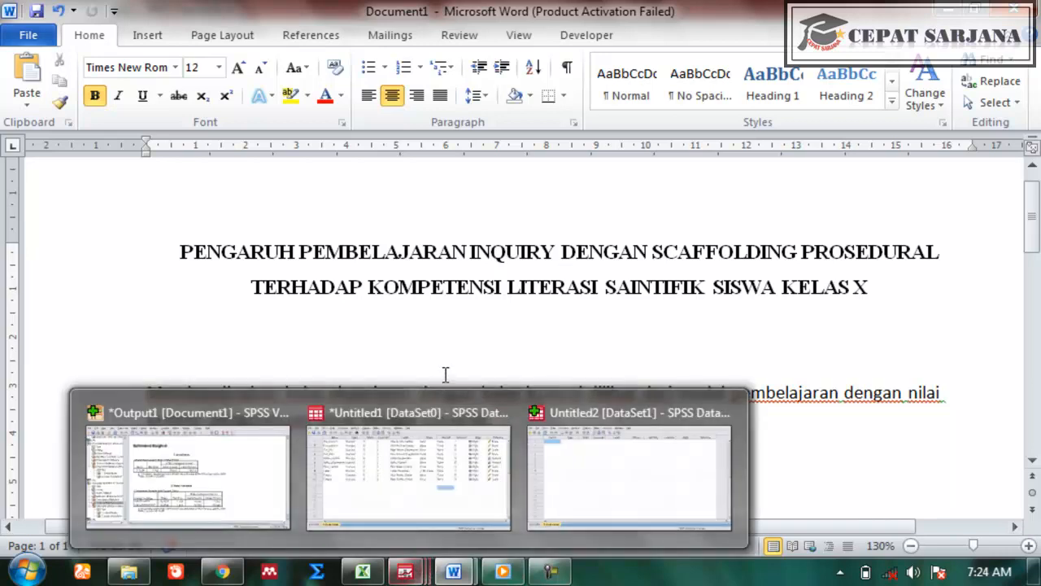
Extend the document's title after "KELAS X" with "DITINJAU DARI KEMAMPUAN AWAL".
left_click(510, 336)
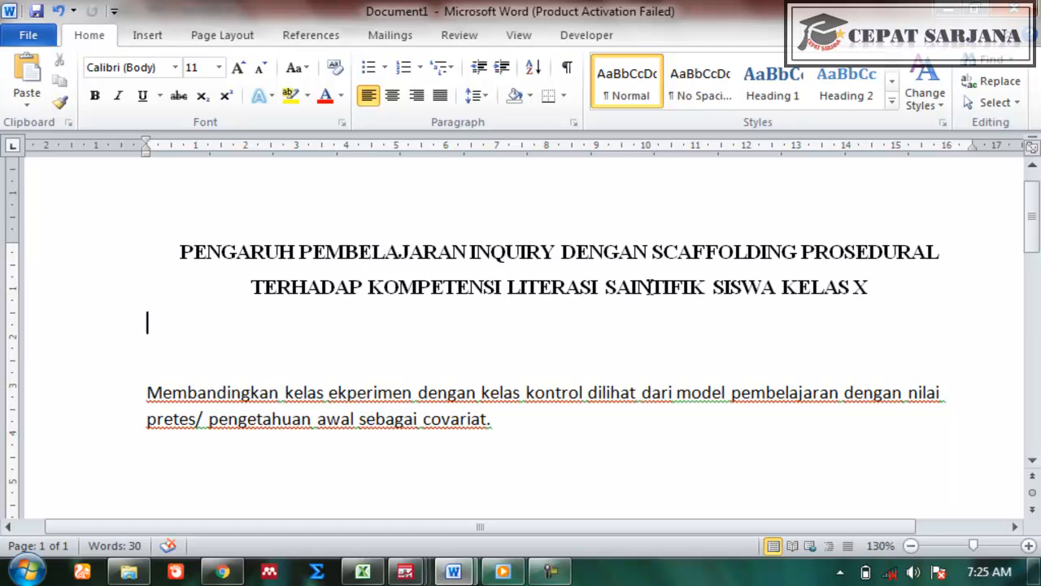
left_click(878, 286)
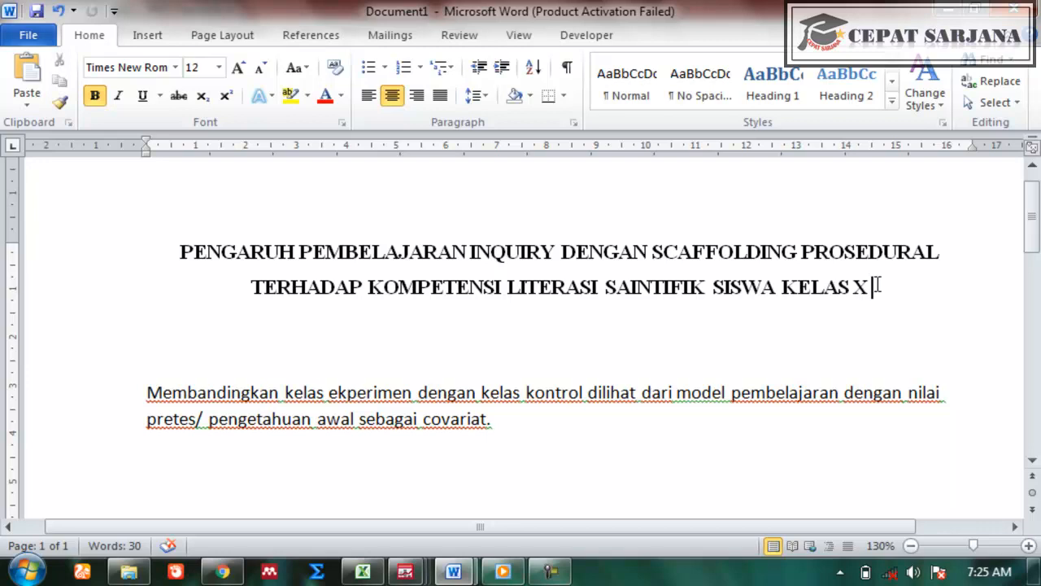
type("DITINJAU ")
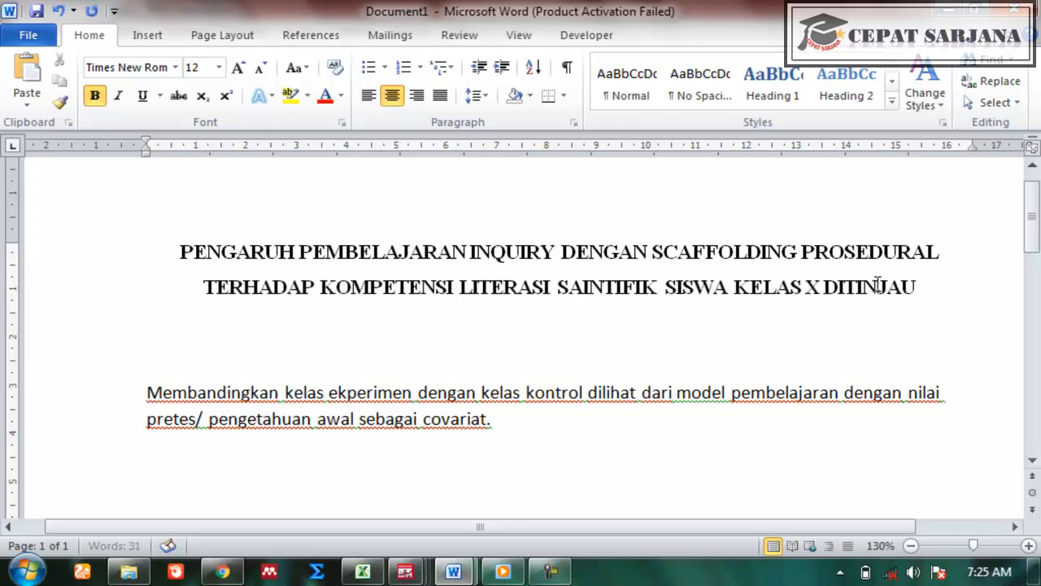
type("DARI K")
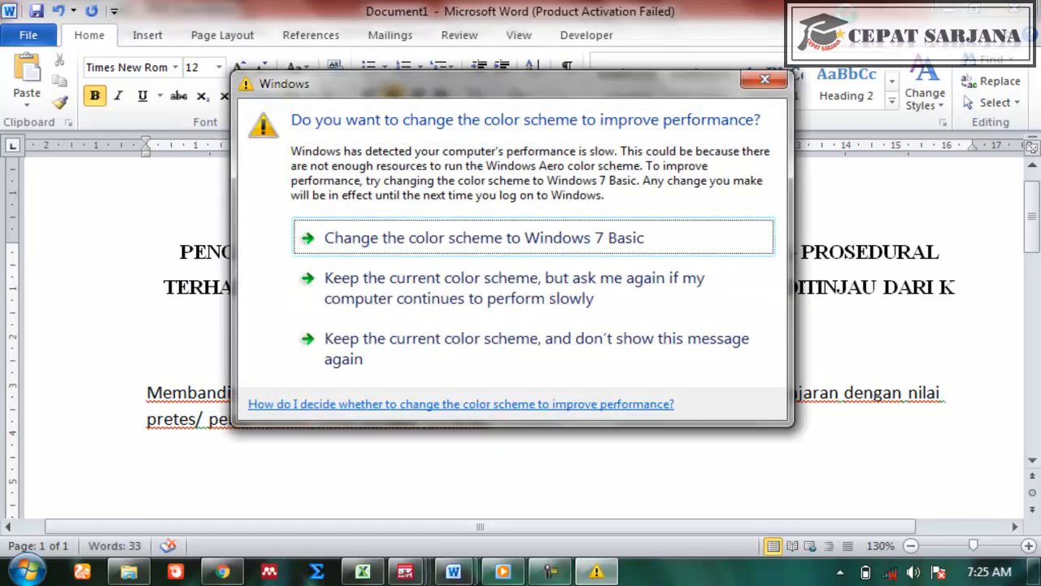
left_click(763, 81)
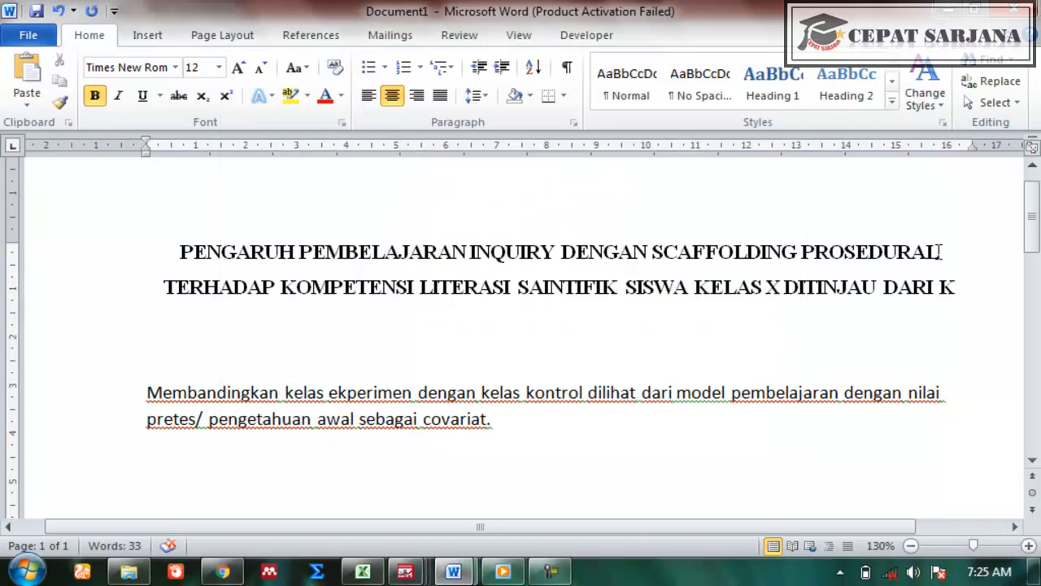
type("EMAMP")
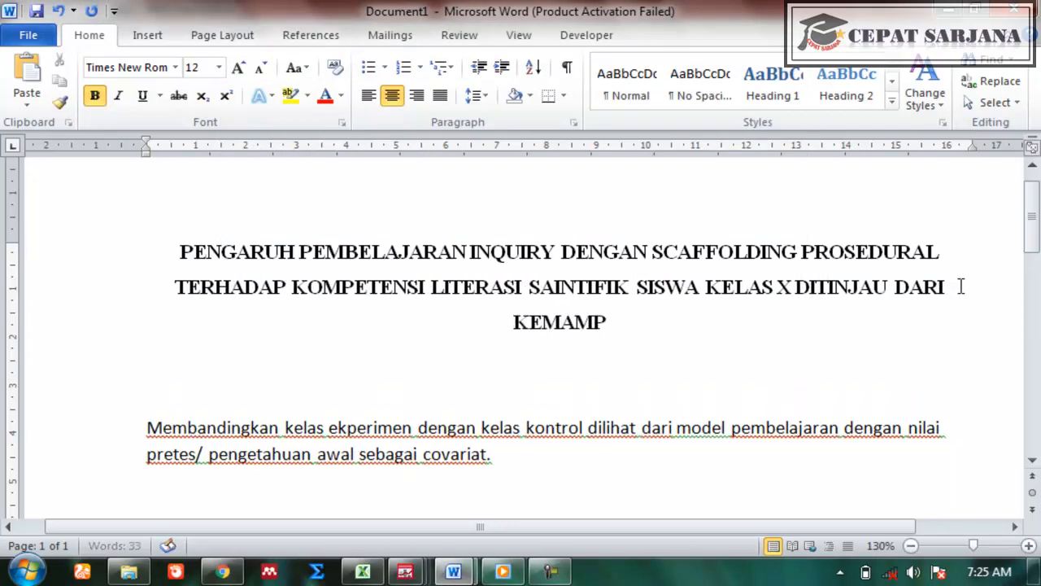
type("UAN AWAL")
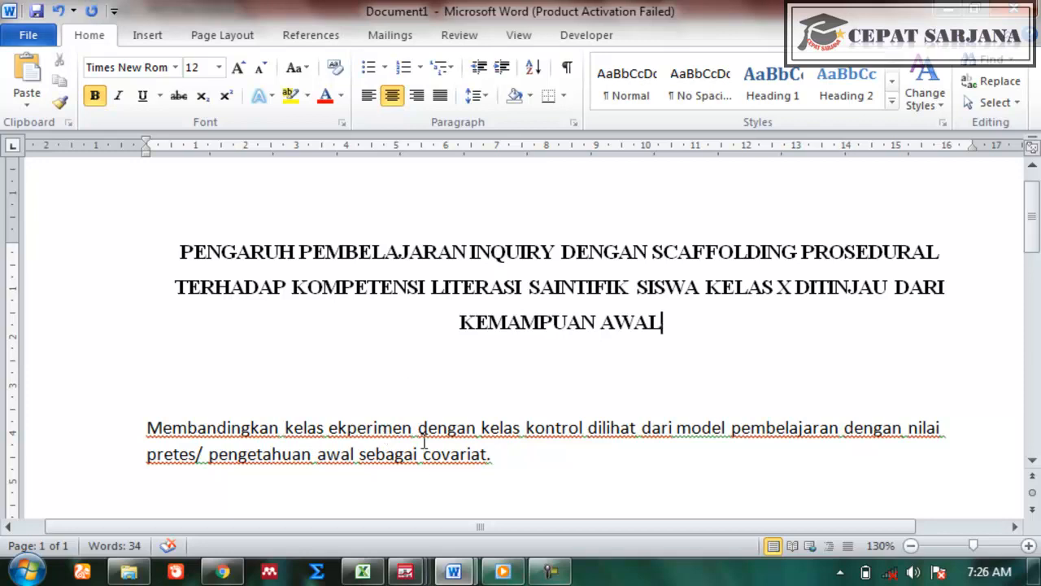
Switch to the Excel workbook and examine the score data on the Kontrol and Eksperimen sheets.
left_click(368, 574)
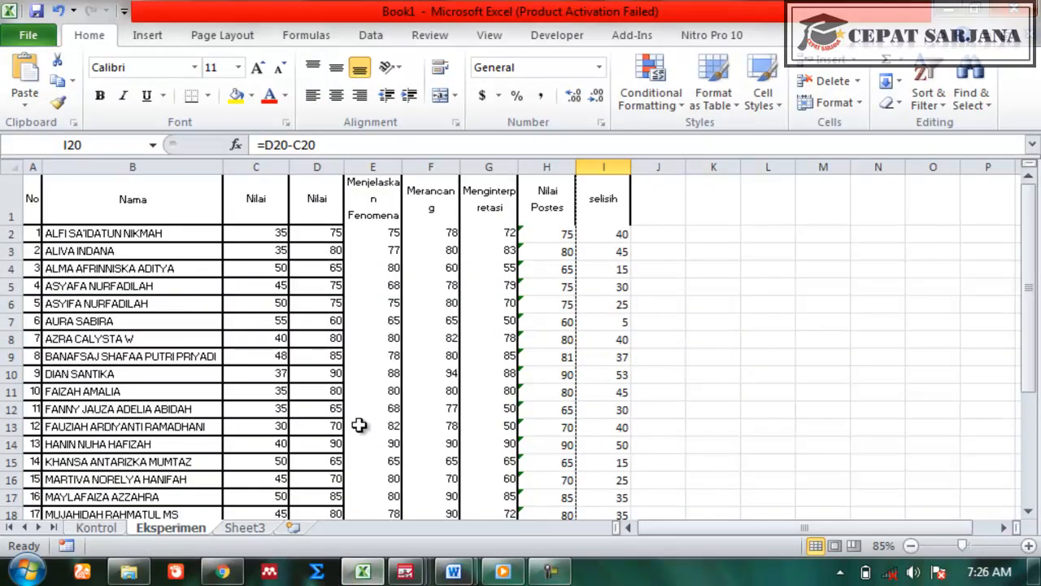
left_click(97, 528)
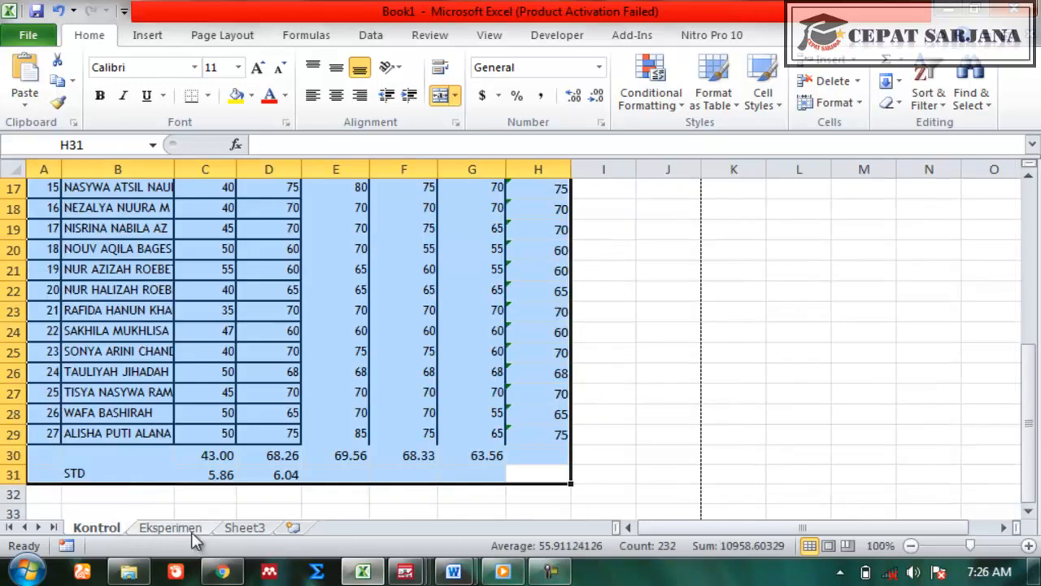
left_click(170, 528)
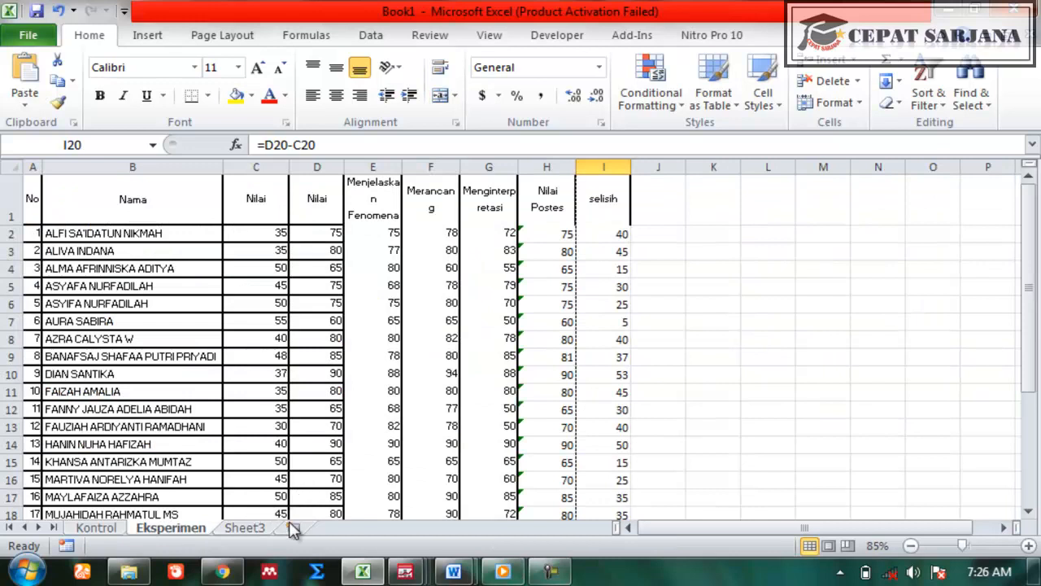
Switch to the empty Untitled2 dataset in SPSS, look at its data view and return to its variable definitions.
mouse_move(406, 573)
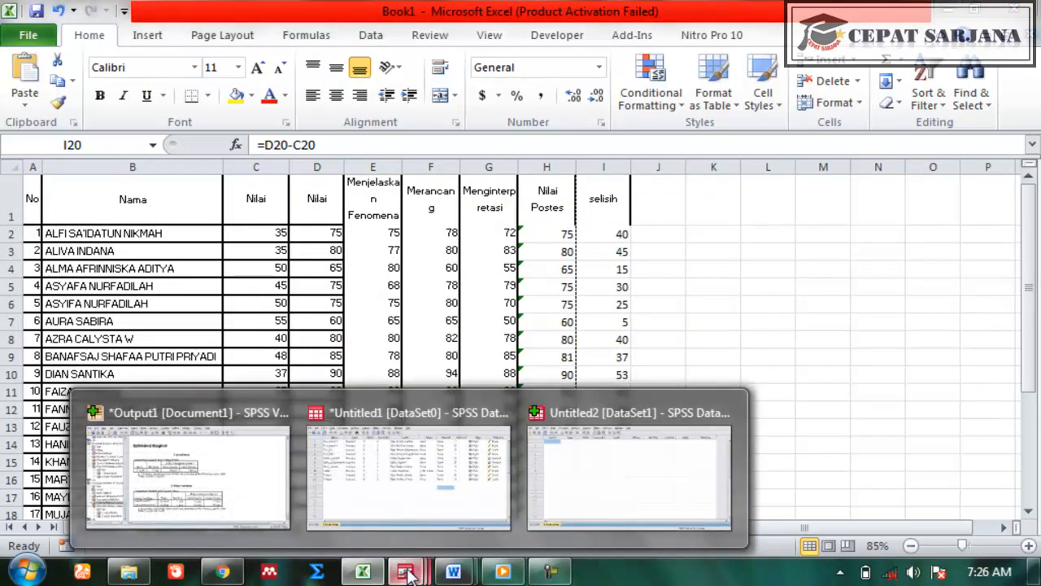
left_click(616, 486)
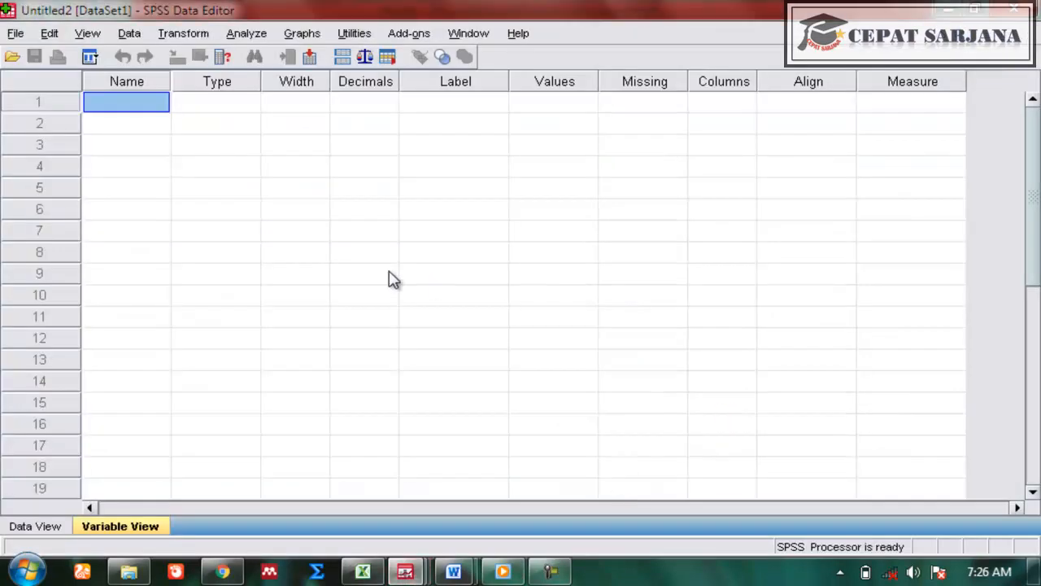
left_click(47, 527)
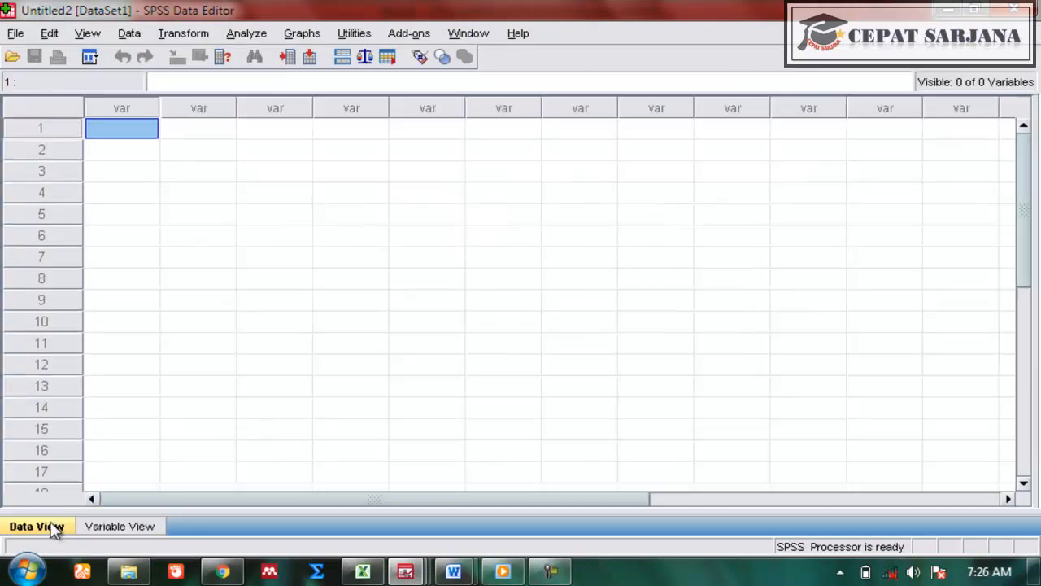
left_click(118, 528)
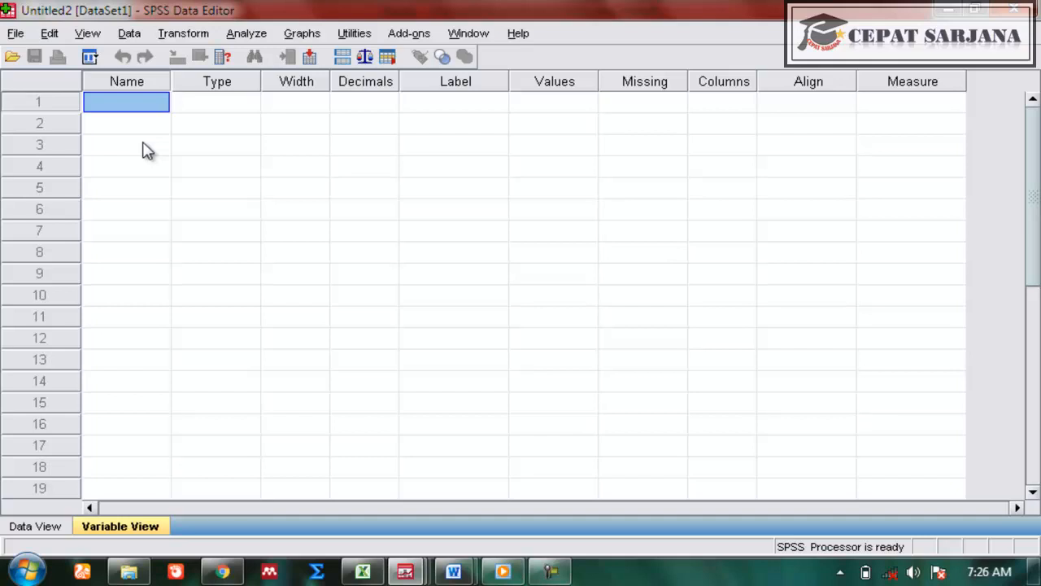
Define the first variable with the name PRETES.
type("pRET")
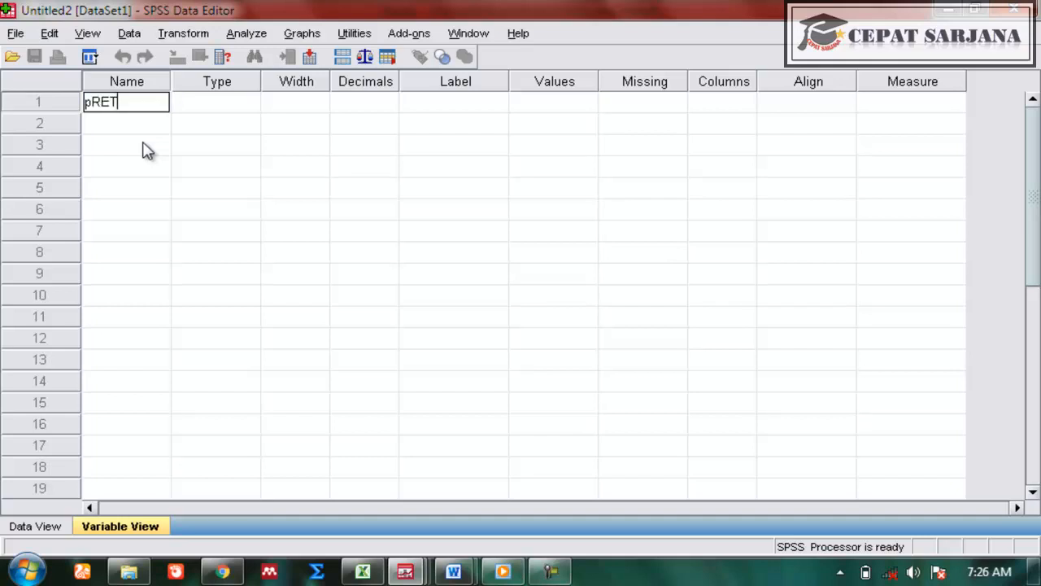
key("BackSpace")
key("BackSpace")
key("BackSpace")
key("BackSpace")
type("PRETES")
key("Tab")
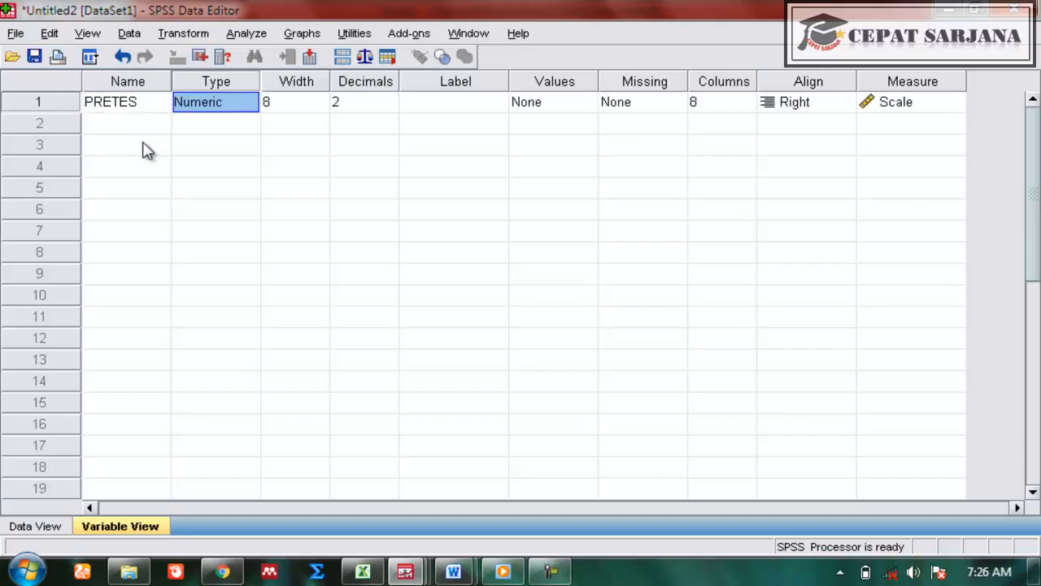
Add two more variables named POSTES and KELAS below PRETES.
left_click(113, 126)
type("POSTES")
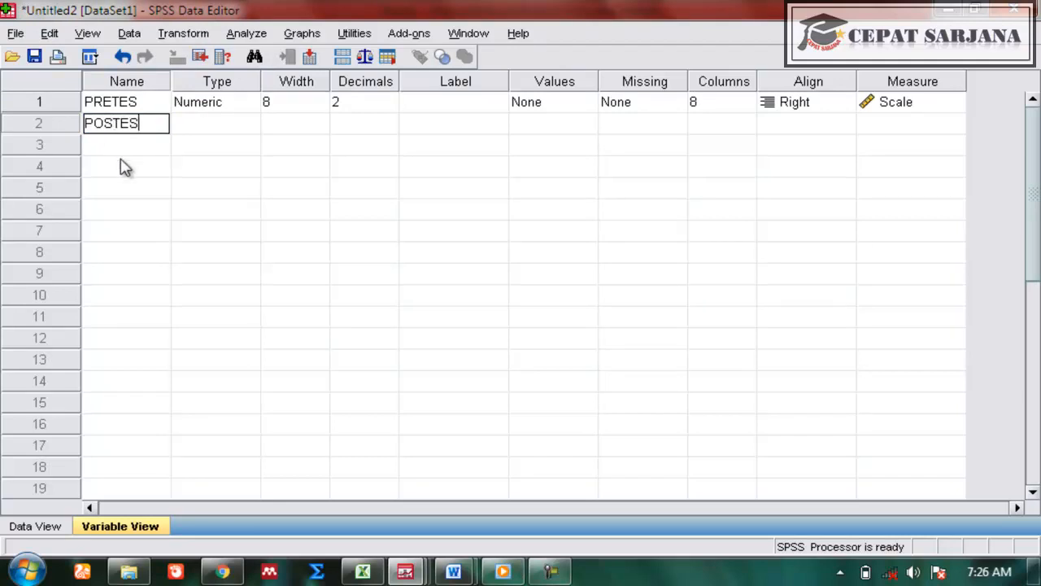
left_click(128, 153)
type("KELAS")
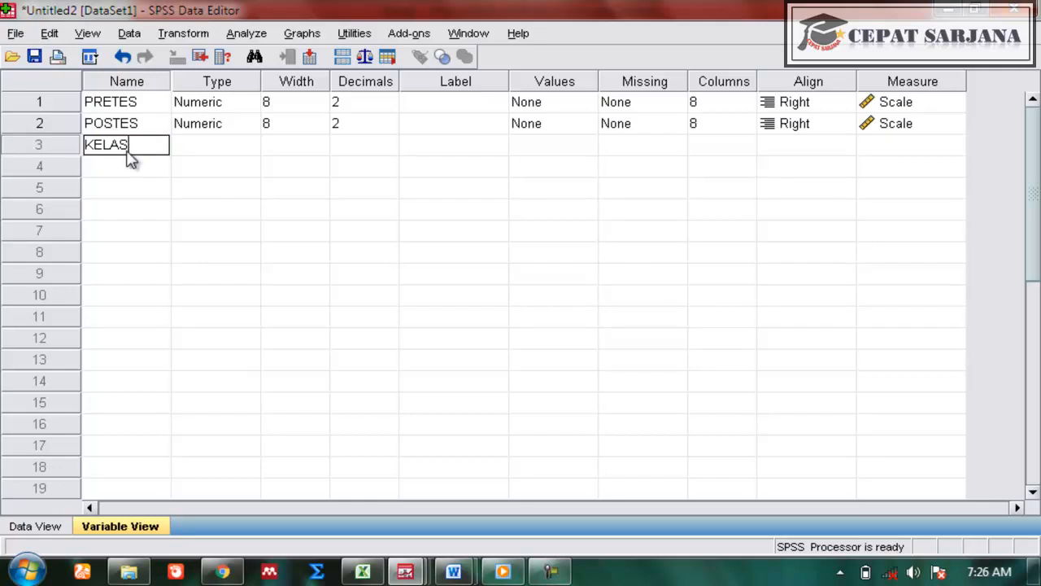
key("Tab")
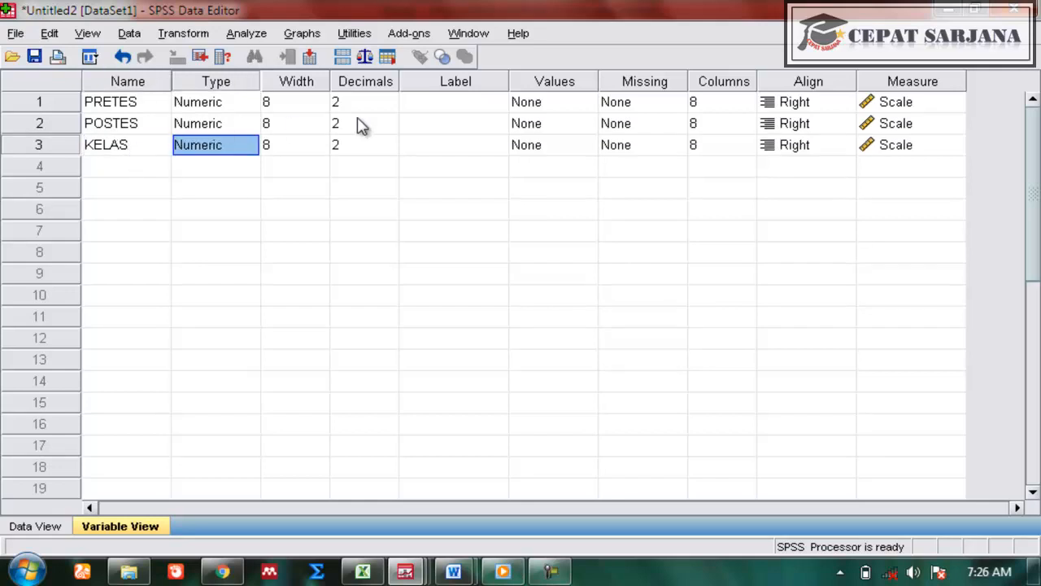
Set the decimals of the PRETES, POSTES and KELAS variables to 0.
left_click(423, 104)
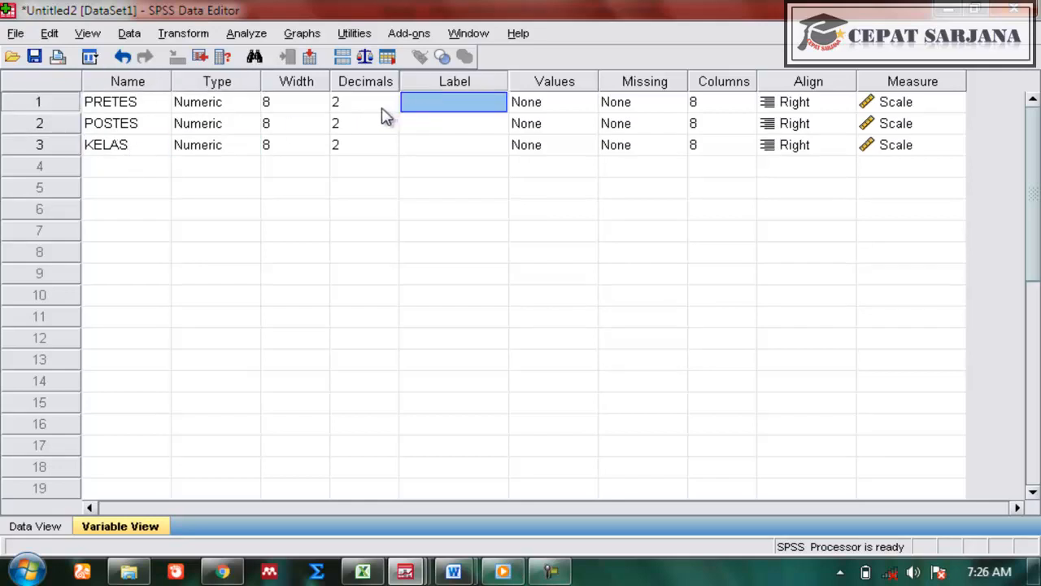
left_click(386, 109)
left_click(389, 108)
left_click(389, 108)
left_click(389, 128)
left_click(389, 128)
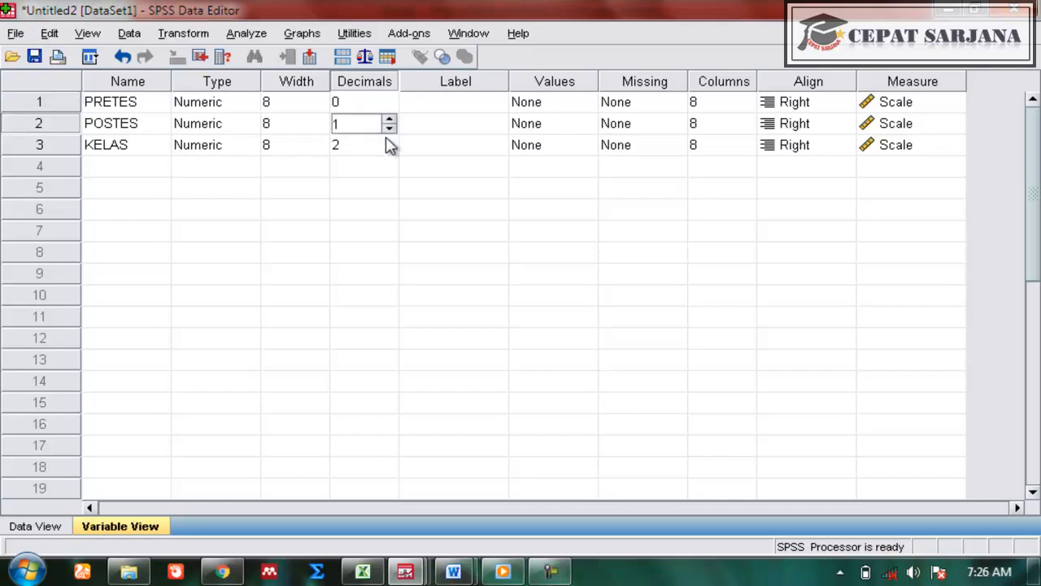
left_click(389, 128)
left_click(389, 166)
left_click(388, 169)
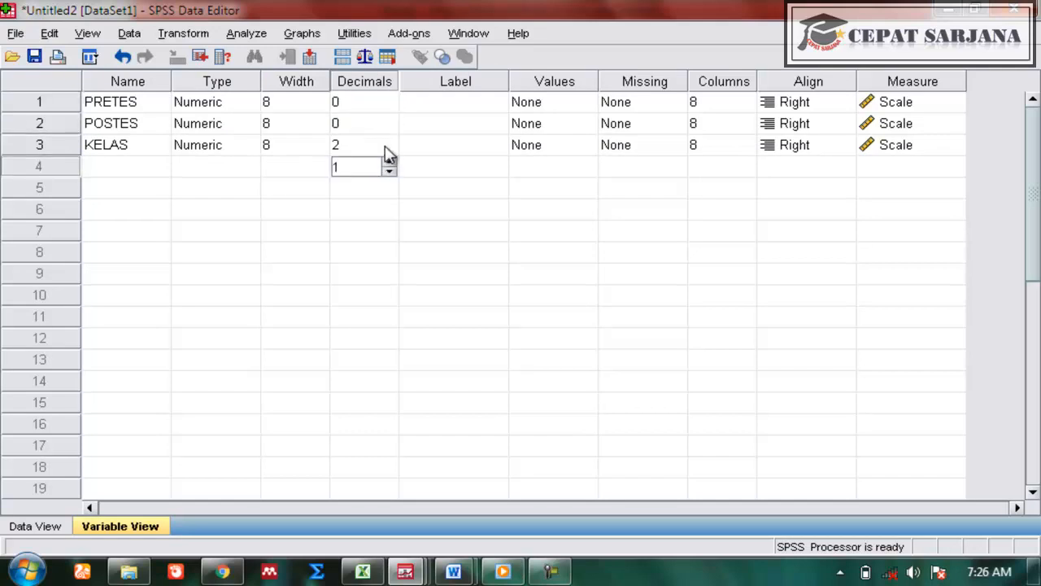
left_click(389, 146)
left_click(389, 149)
left_click(390, 152)
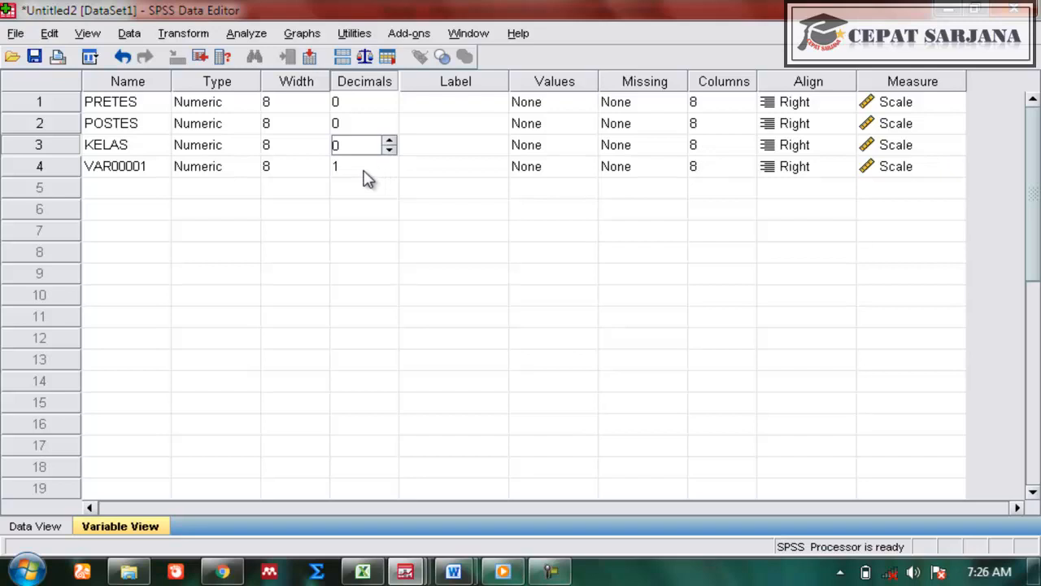
Delete the surplus variable VAR00001 in the fourth row.
left_click(58, 173)
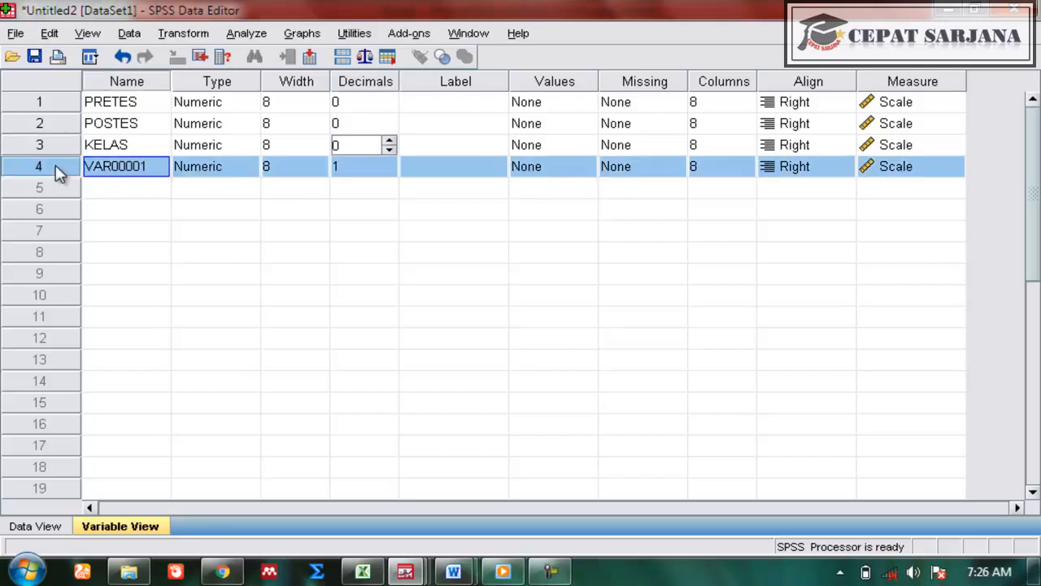
right_click(59, 172)
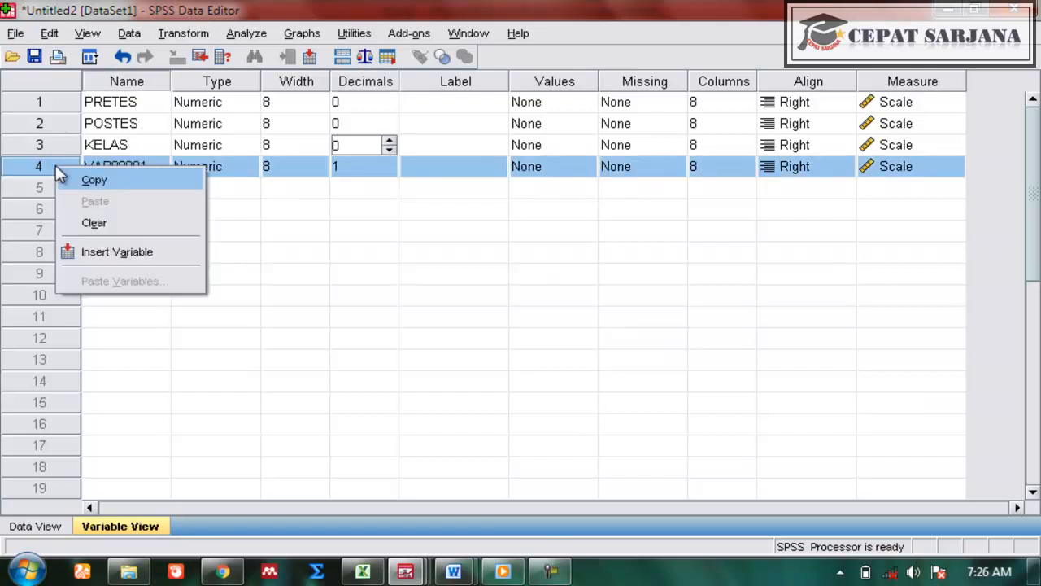
left_click(94, 223)
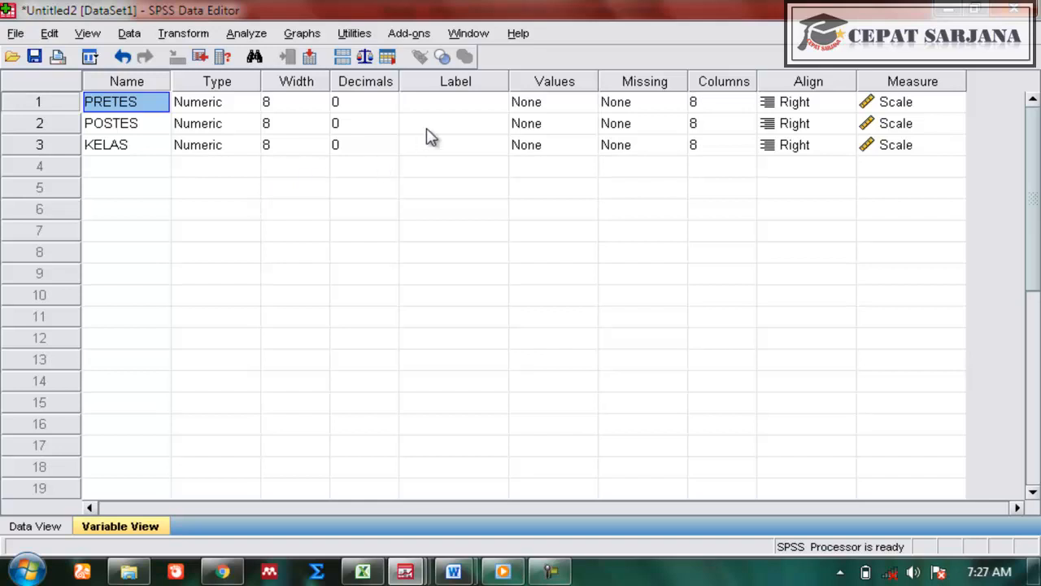
Give the PRETES variable the label "Nilai Pretes".
left_click(439, 104)
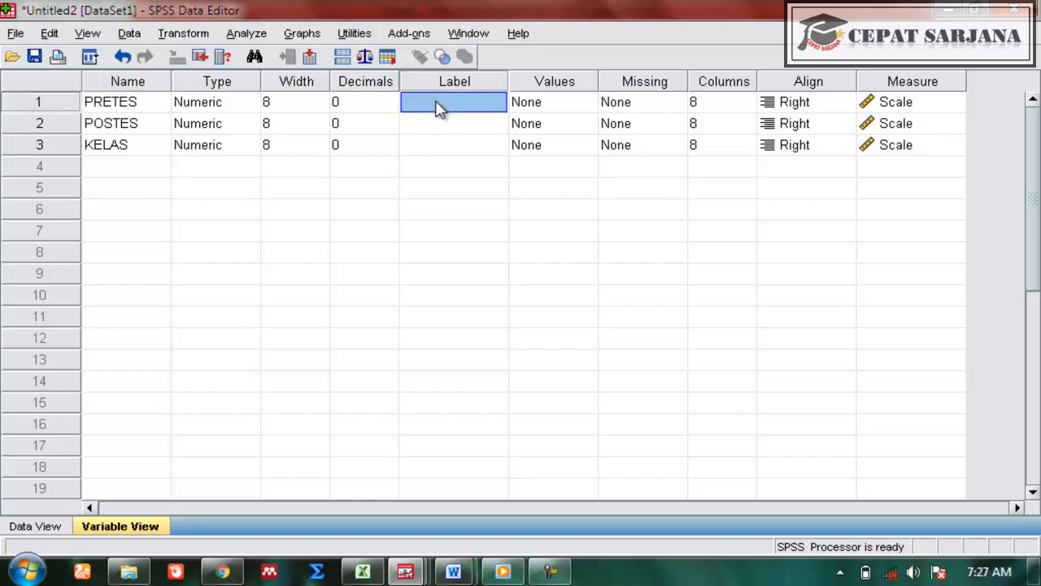
type("nILAI")
key("BackSpace")
key("BackSpace")
key("BackSpace")
key("BackSpace")
type("Nilai Pretes")
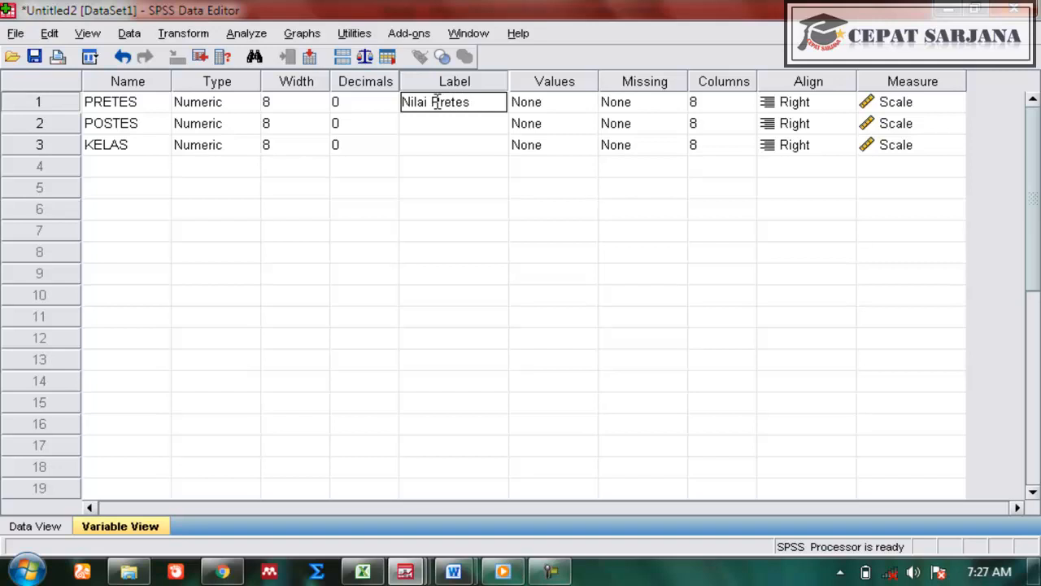
Label the POSTES variable "Nilai Postes" and the KELAS variable "Kelas".
left_click(456, 132)
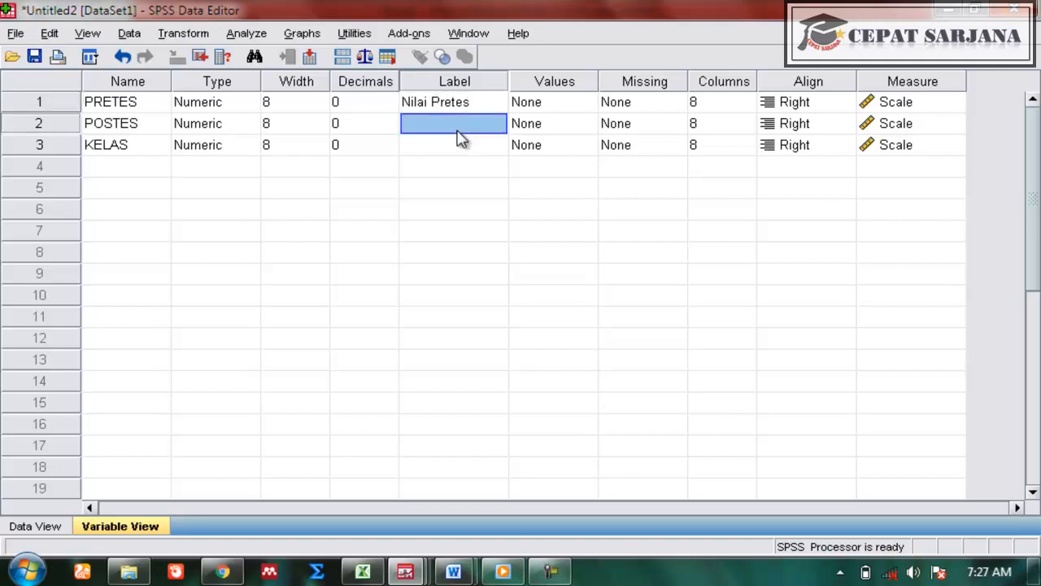
type("Nilai Postes")
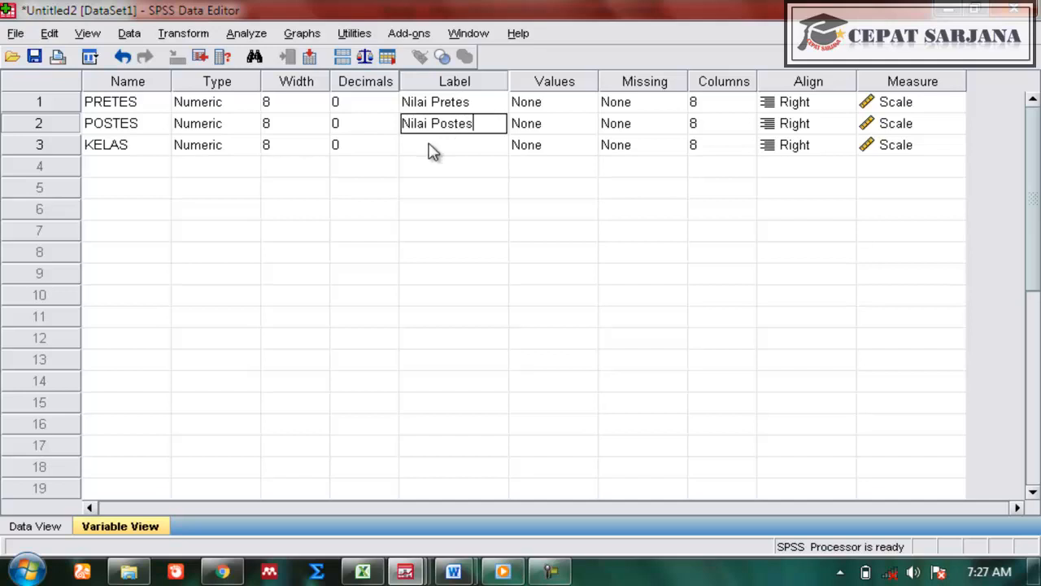
left_click(767, 85)
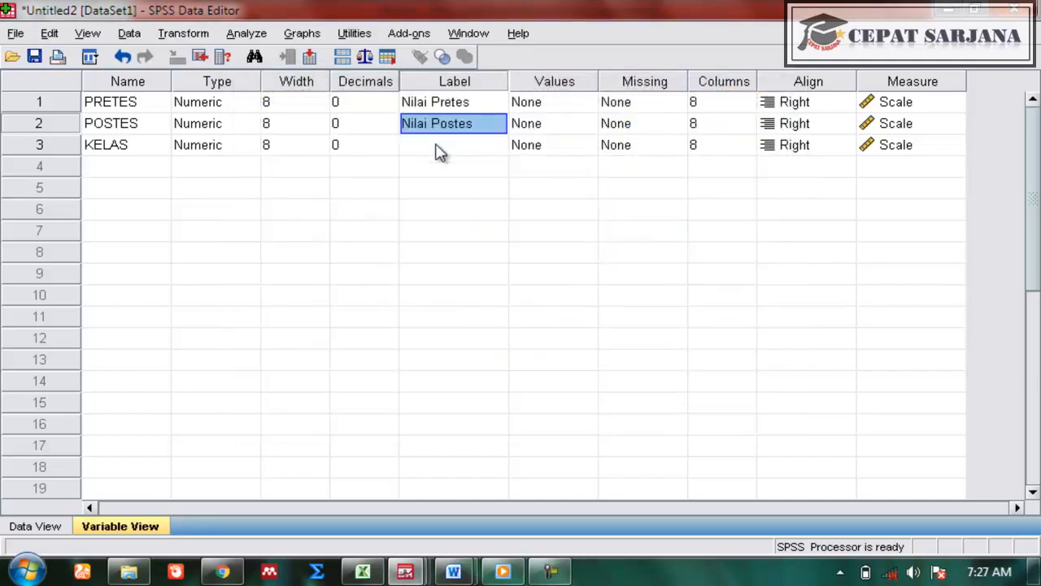
left_click(431, 149)
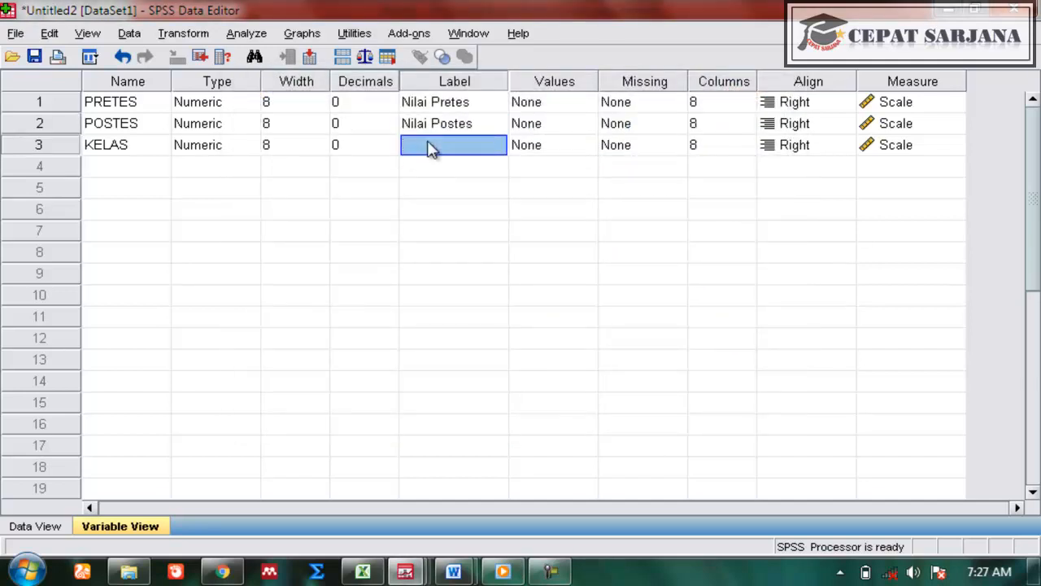
type("Kelas")
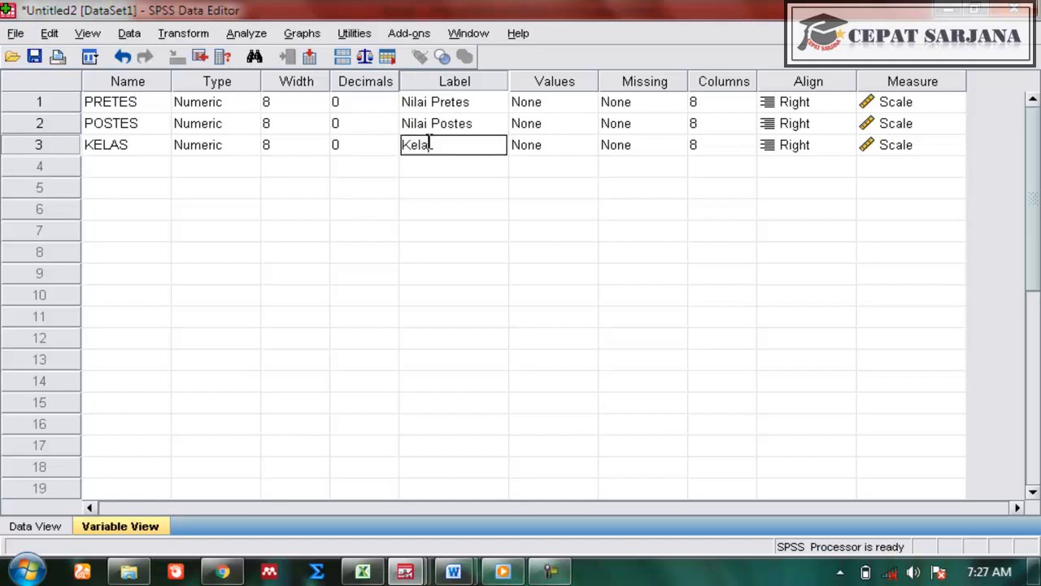
Define a value label for the KELAS variable, assigning 1 to "Kelas Eksperimen".
left_click(560, 147)
left_click(587, 145)
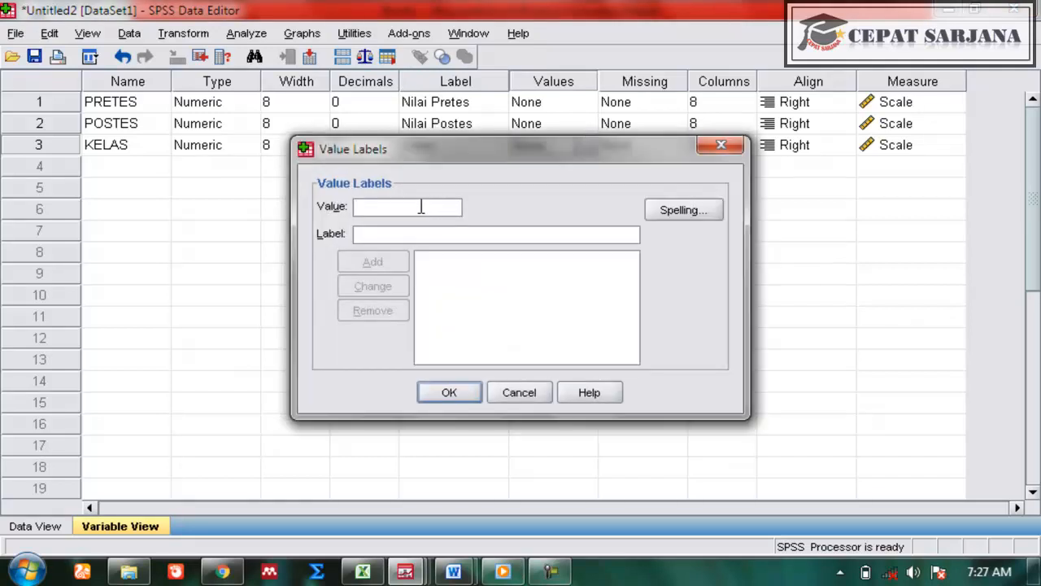
type("1")
left_click(422, 232)
type("kelas")
key("BackSpace")
key("BackSpace")
key("BackSpace")
key("BackSpace")
key("BackSpace")
type("Ke")
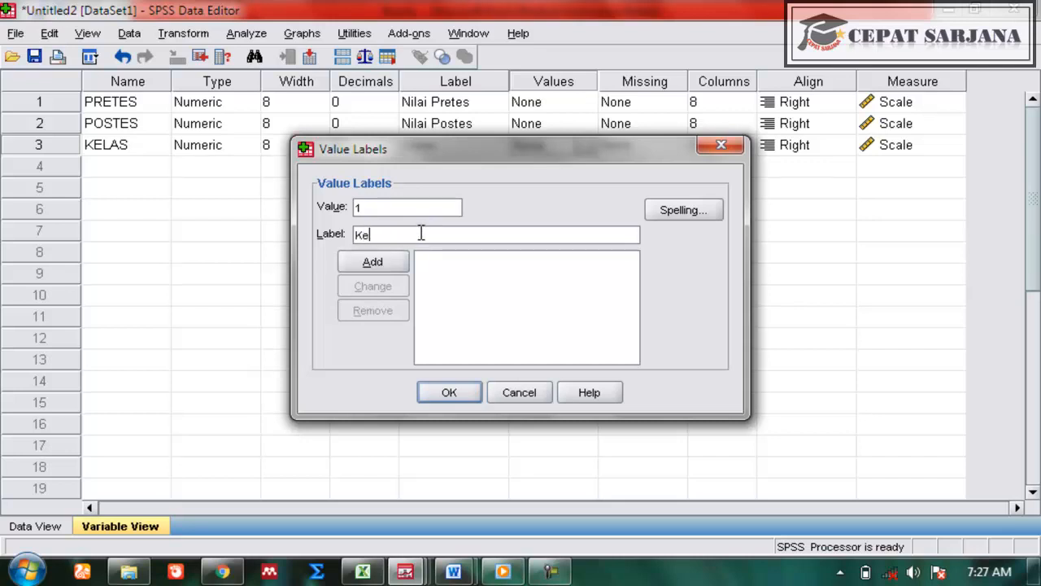
type("las Eksperimen")
left_click(387, 261)
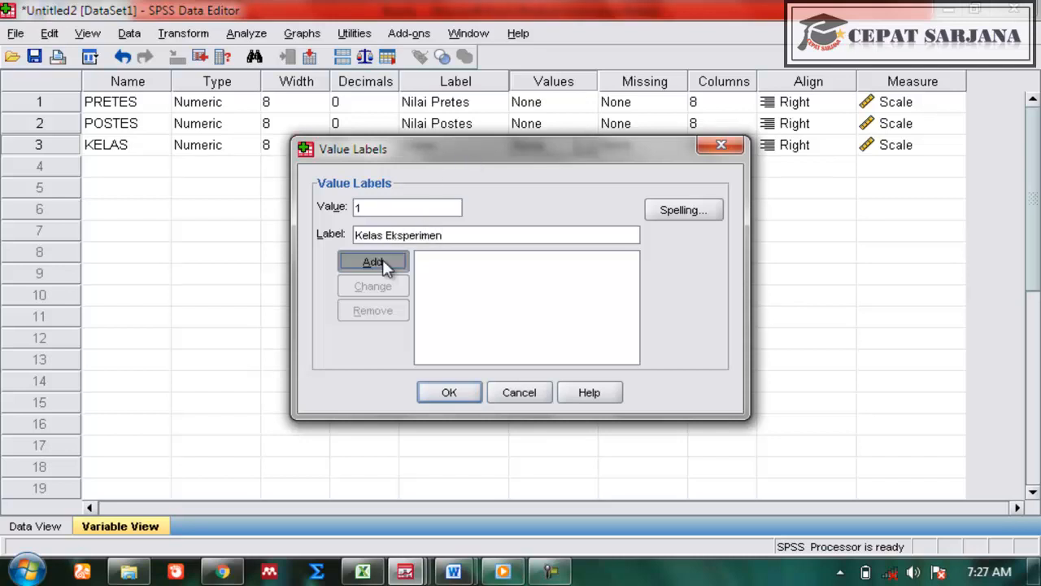
Add the KELAS value label 2 = "Kelas Kontrol", apply the labels and show the data view.
left_click(381, 206)
type("2")
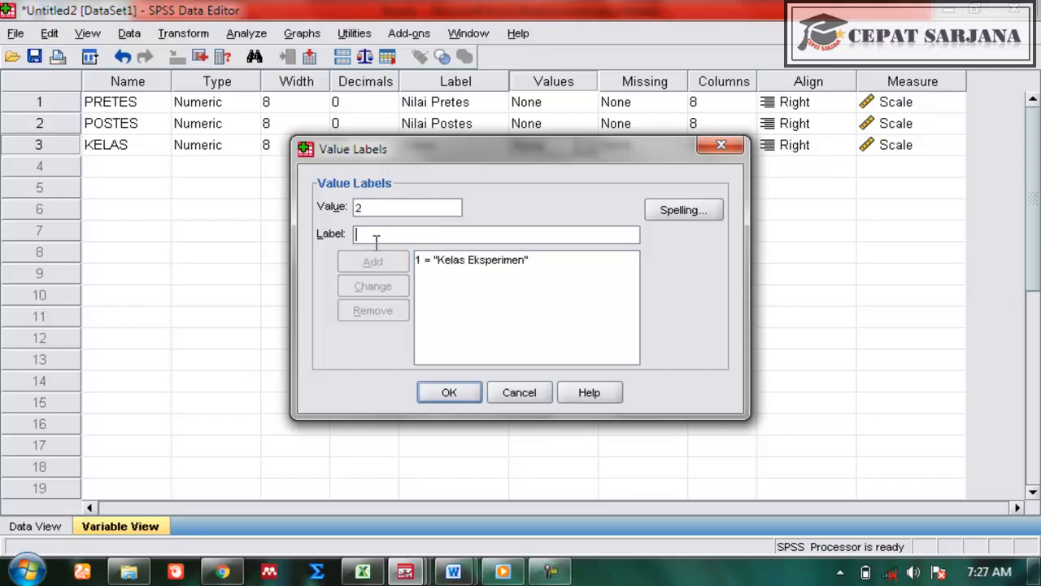
left_click(376, 235)
type("Kelas Kontrol")
left_click(372, 263)
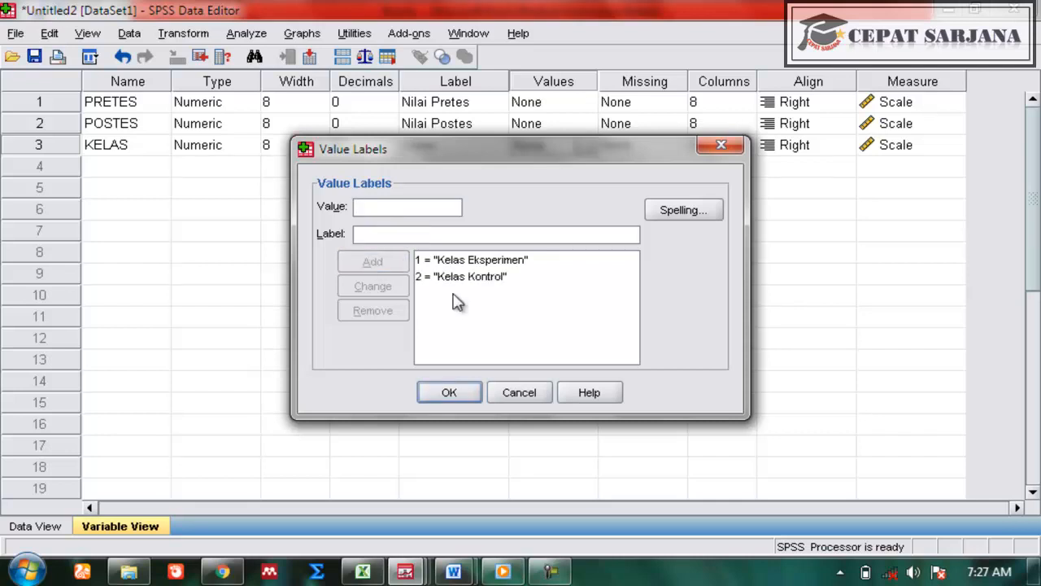
left_click(449, 394)
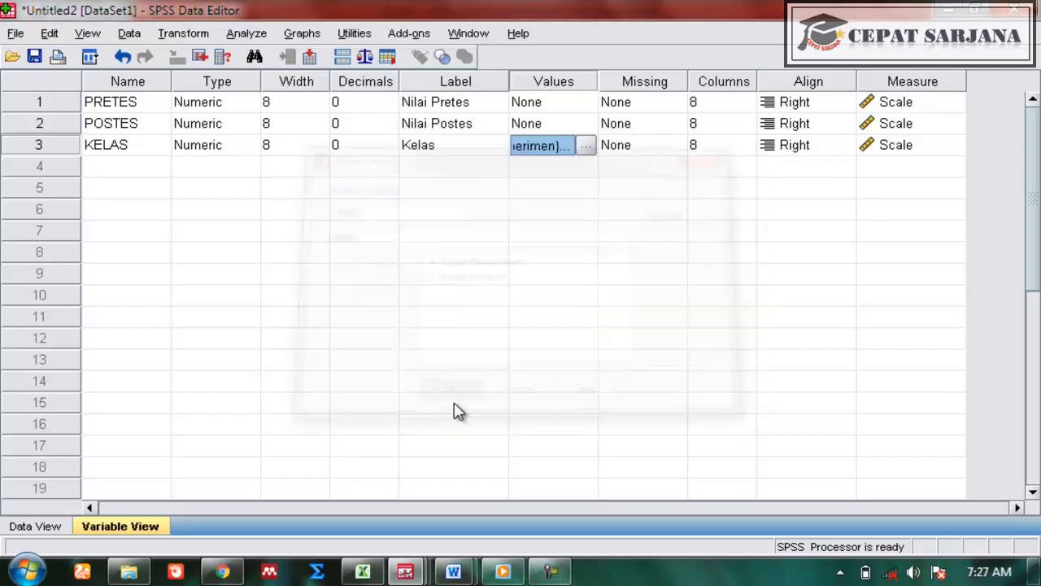
left_click(452, 189)
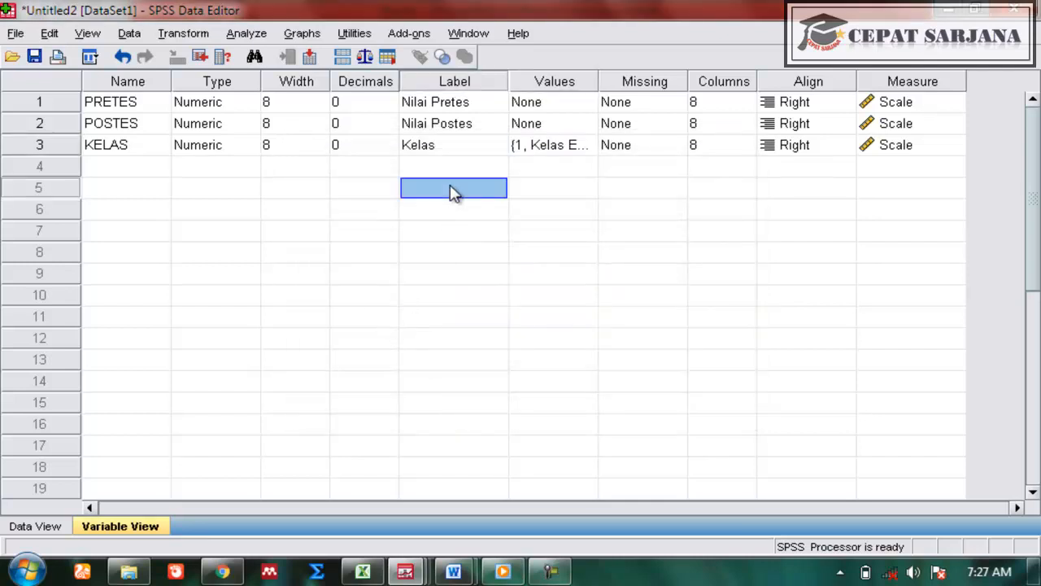
left_click(64, 527)
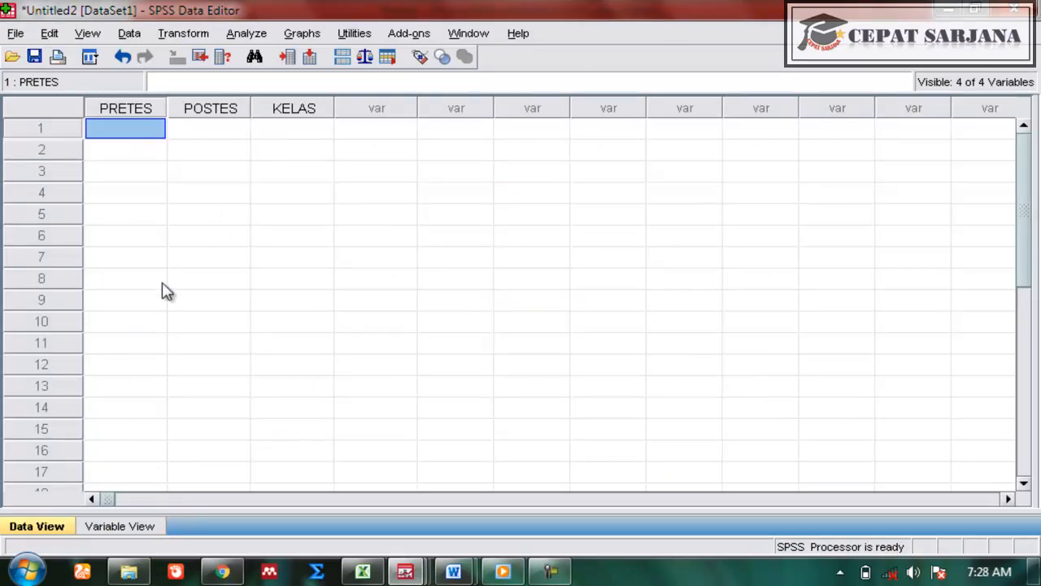
left_click(362, 572)
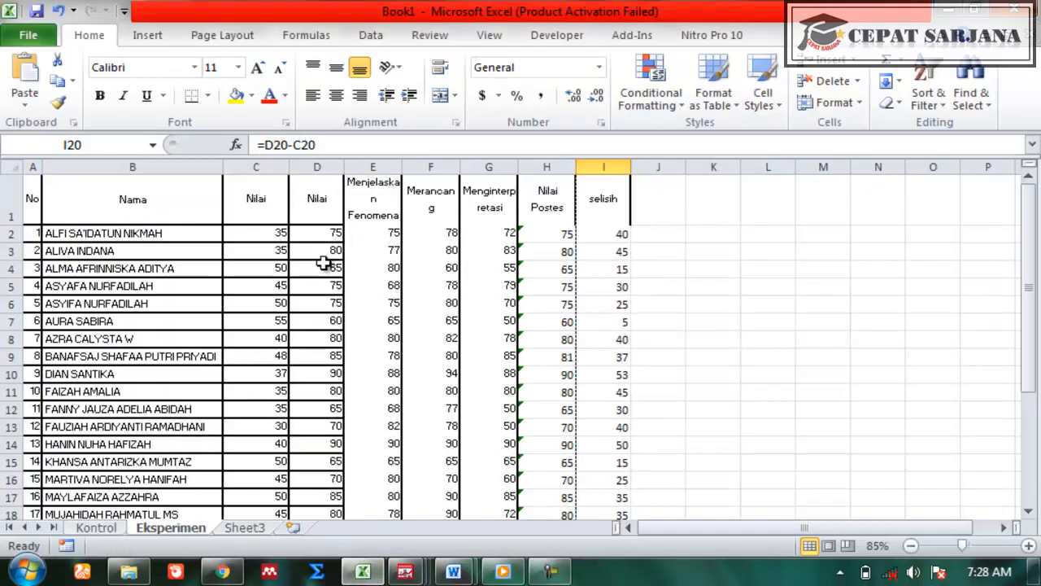
left_click_drag(316, 232, 328, 373)
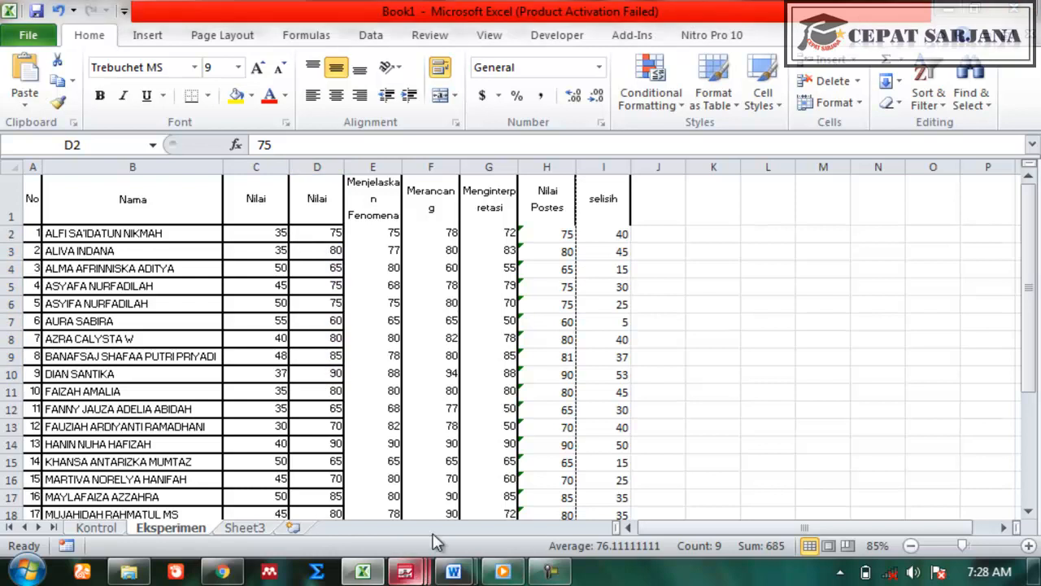
left_click(405, 572)
left_click(623, 463)
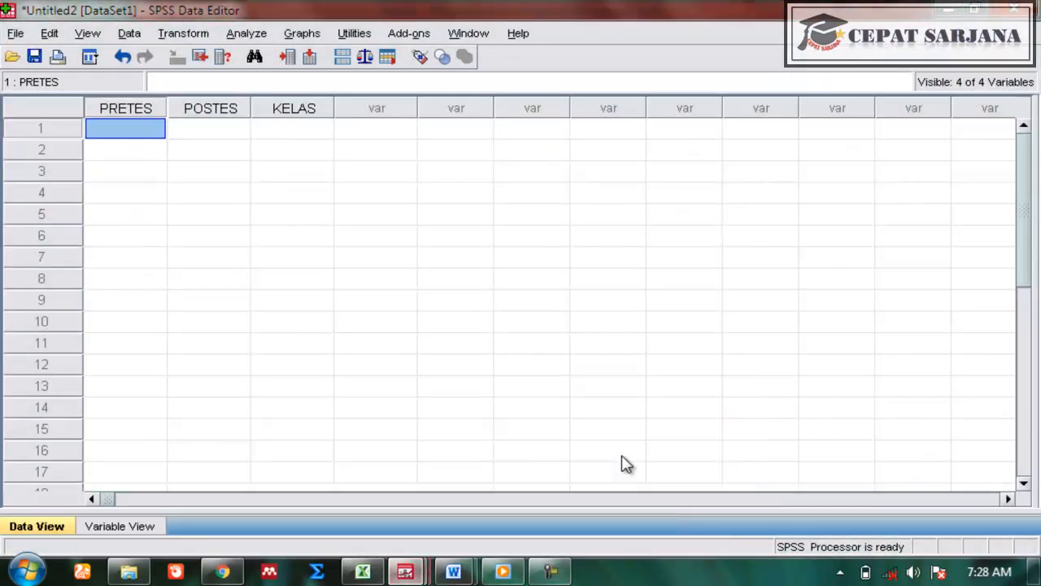
Copy the experimental class pretest scores C2:C27 from Excel's Eksperimen sheet and paste them into the SPSS PRETES column from row 1.
left_click(364, 572)
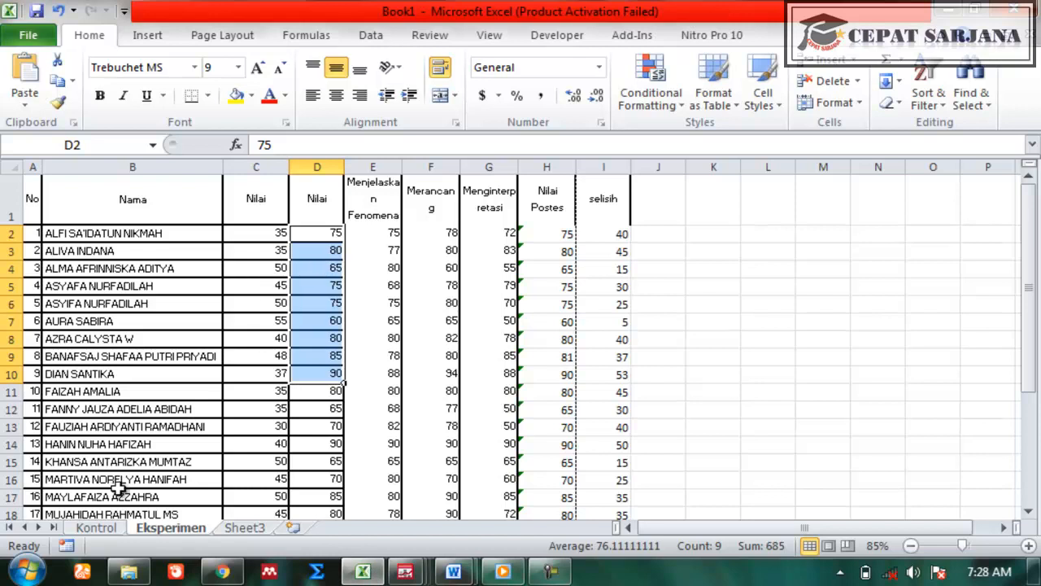
left_click(258, 235)
left_click_drag(258, 234, 261, 447)
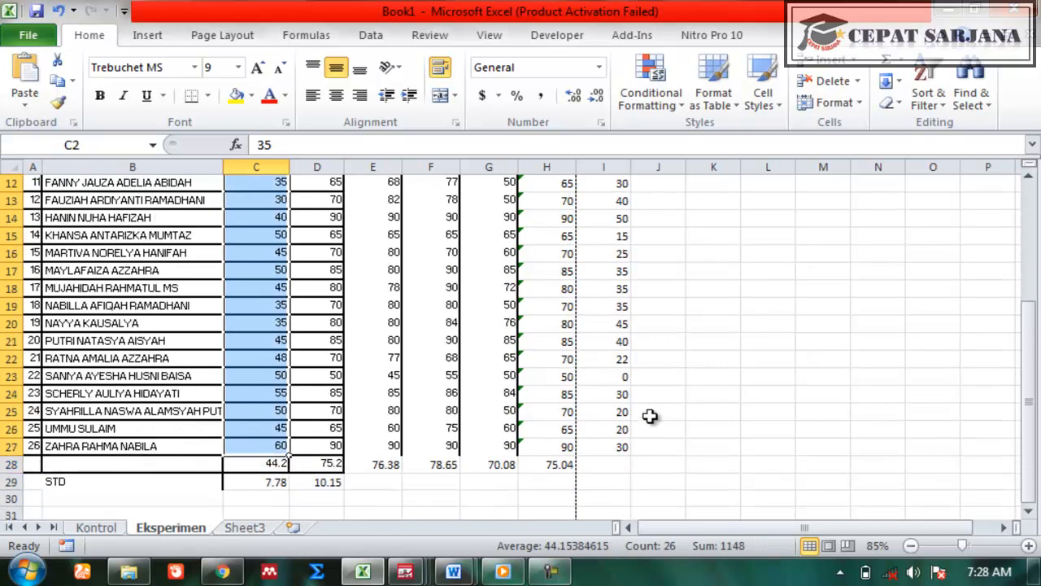
key("ctrl+c")
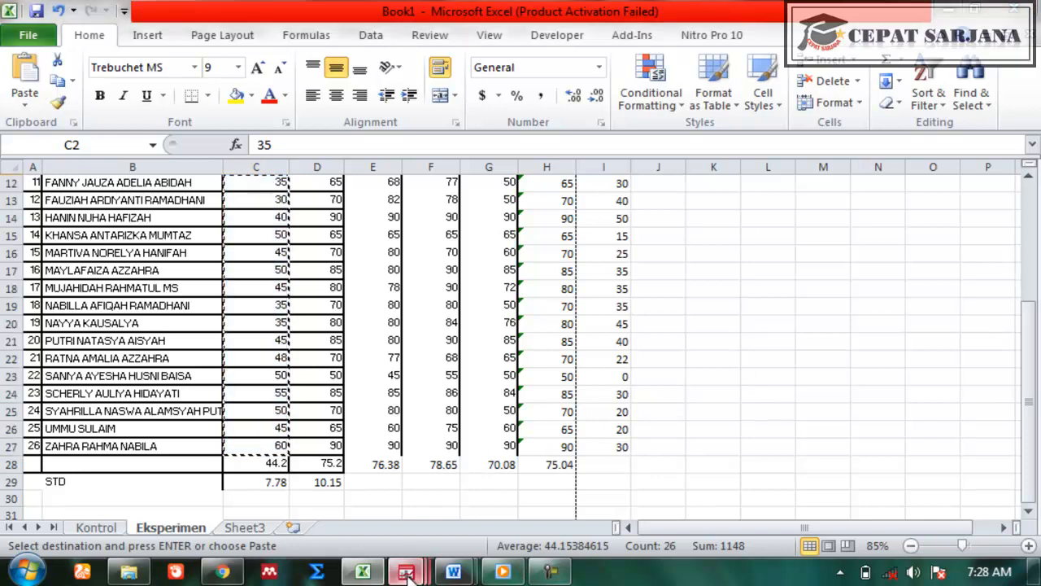
mouse_move(406, 572)
left_click(623, 465)
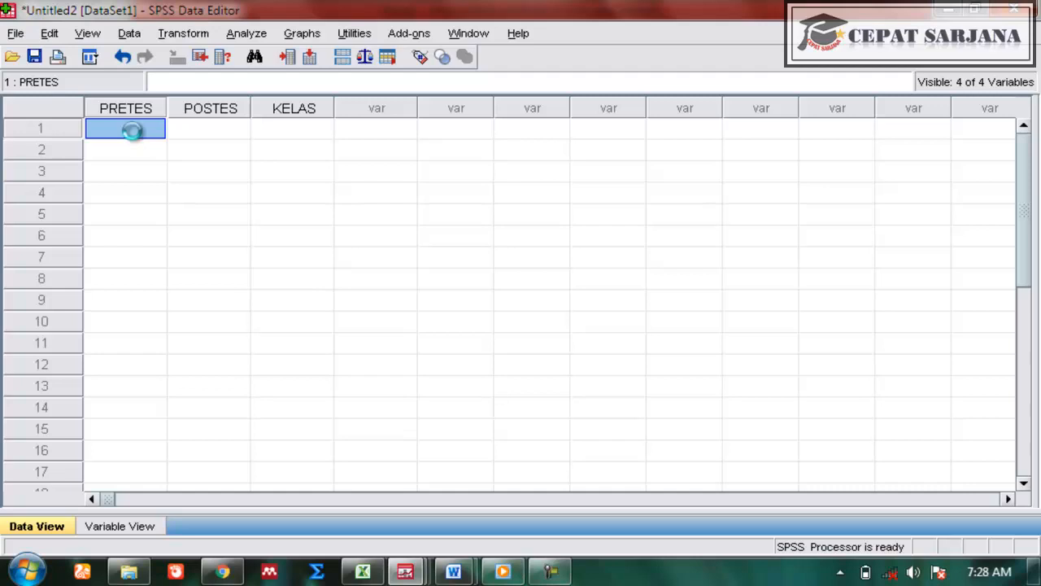
key("ctrl+v")
Copy the control class pretest scores C3:C29 from Excel's Kontrol sheet and paste them into the SPSS PRETES column from row 27.
scroll(267, 216, "down", 5)
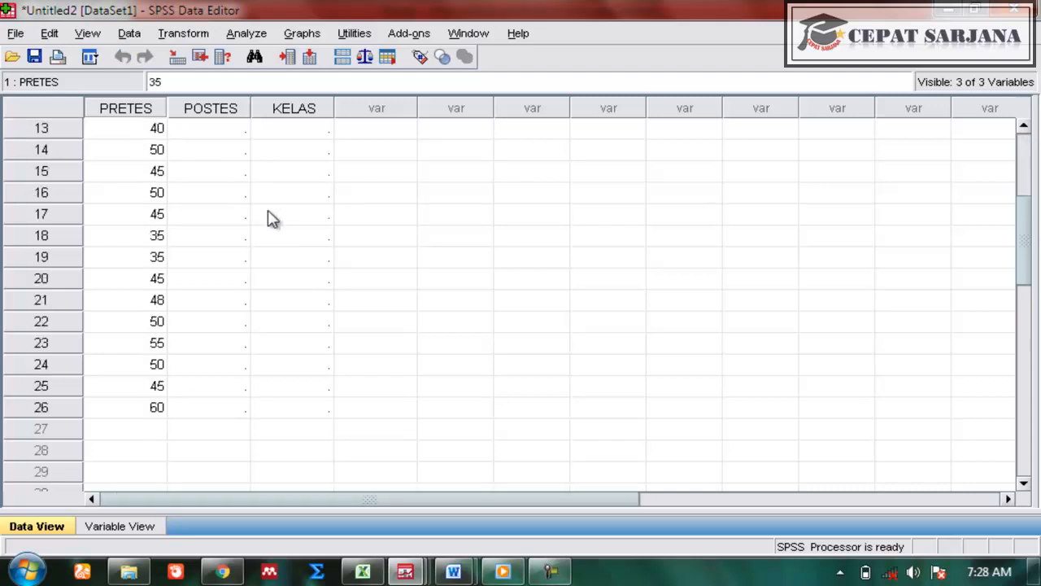
left_click(130, 366)
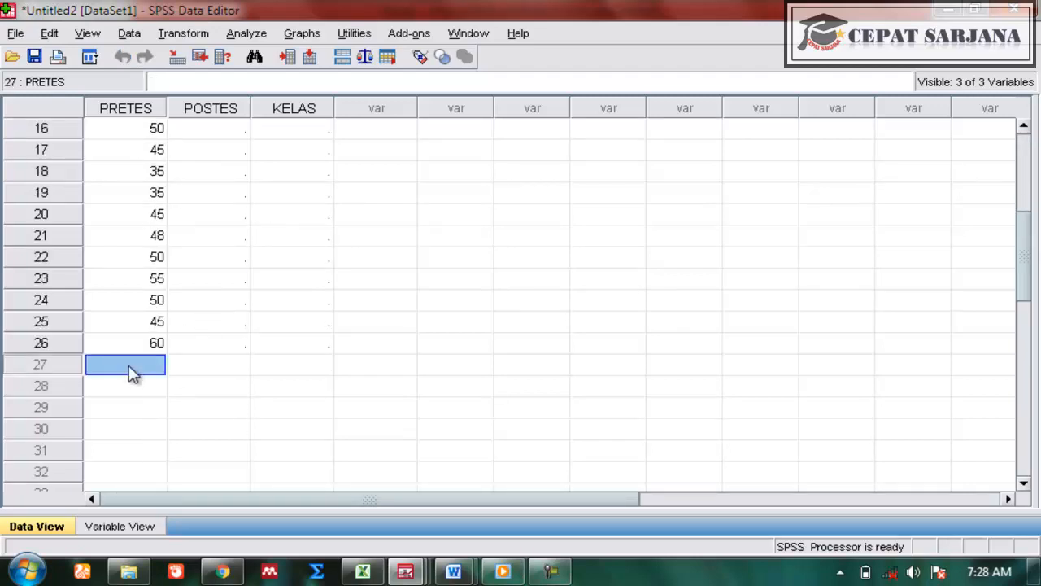
left_click(363, 573)
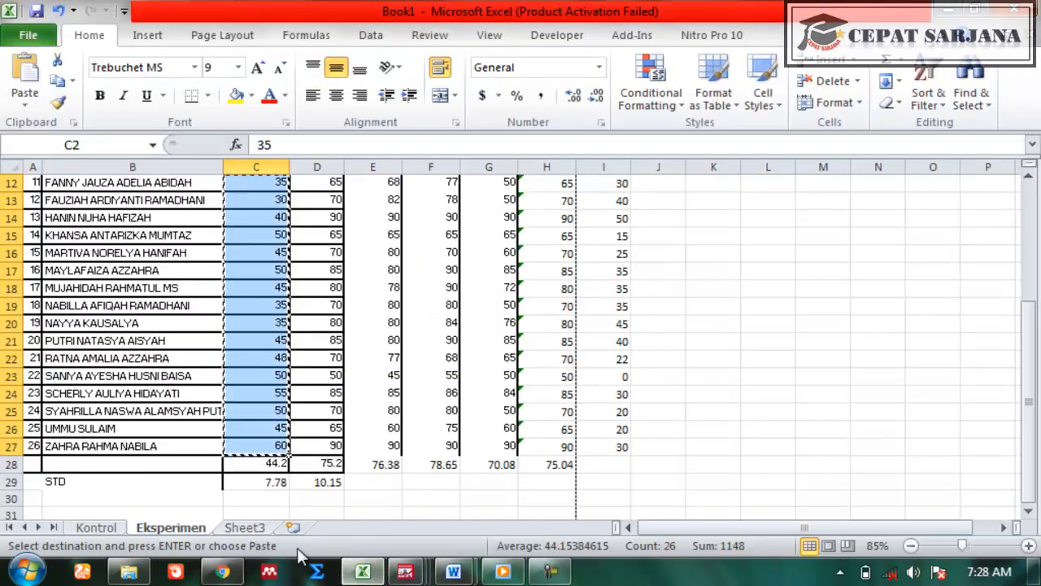
left_click(96, 528)
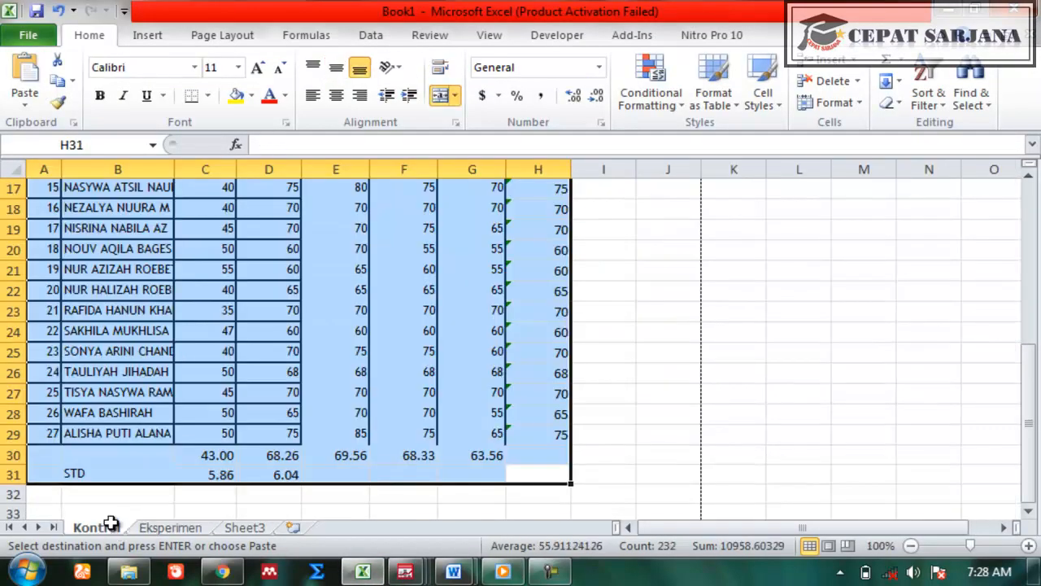
scroll(290, 265, "up", 5)
left_click(786, 329)
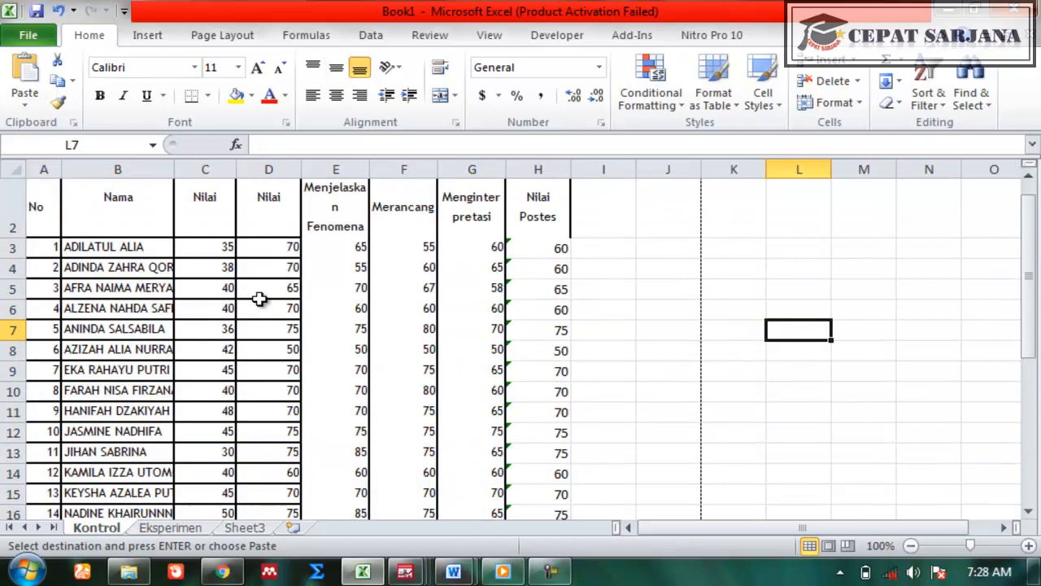
left_click_drag(223, 249, 293, 425)
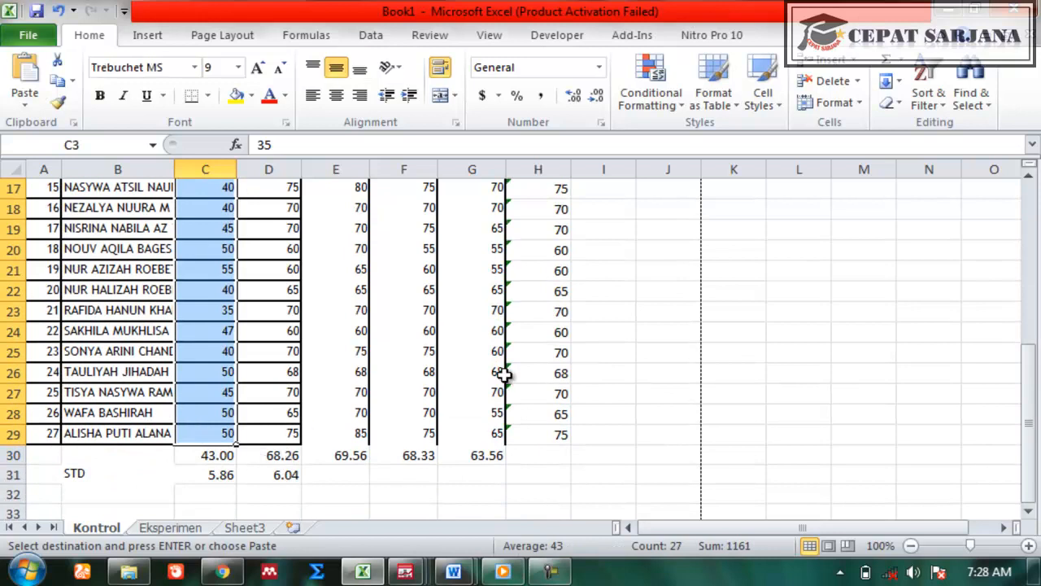
left_click(418, 574)
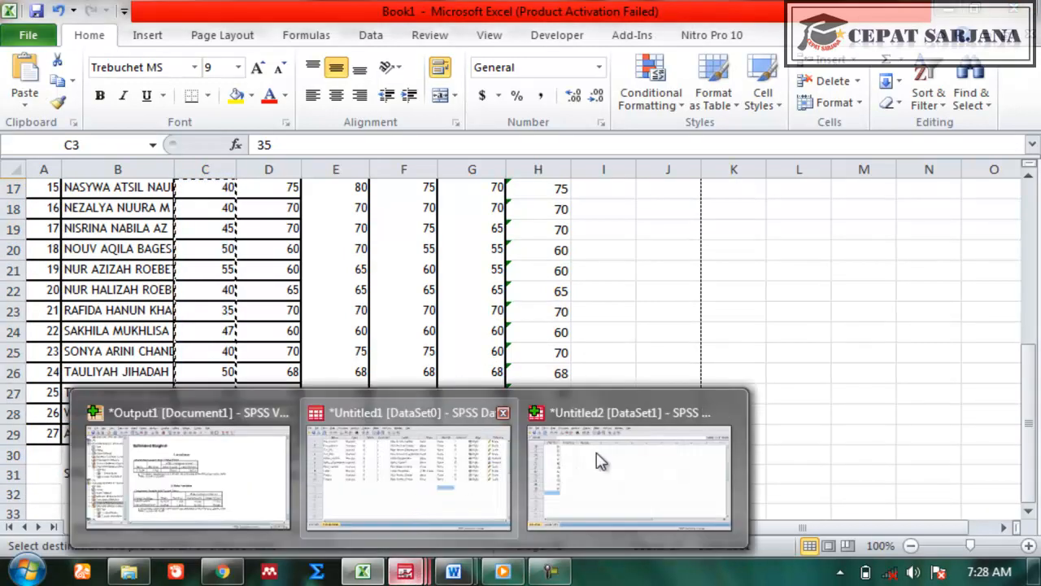
left_click(572, 465)
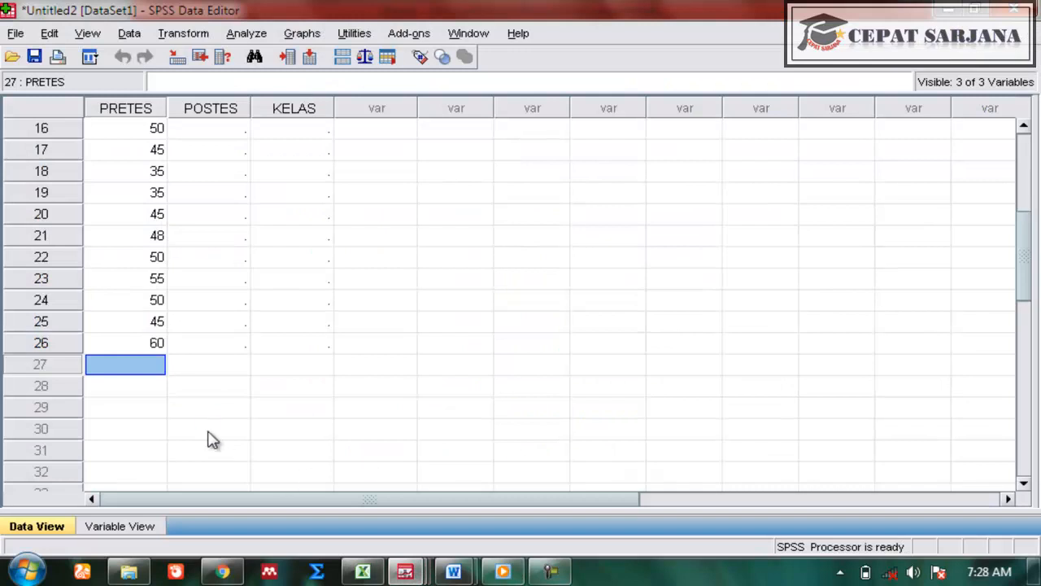
key("ctrl+v")
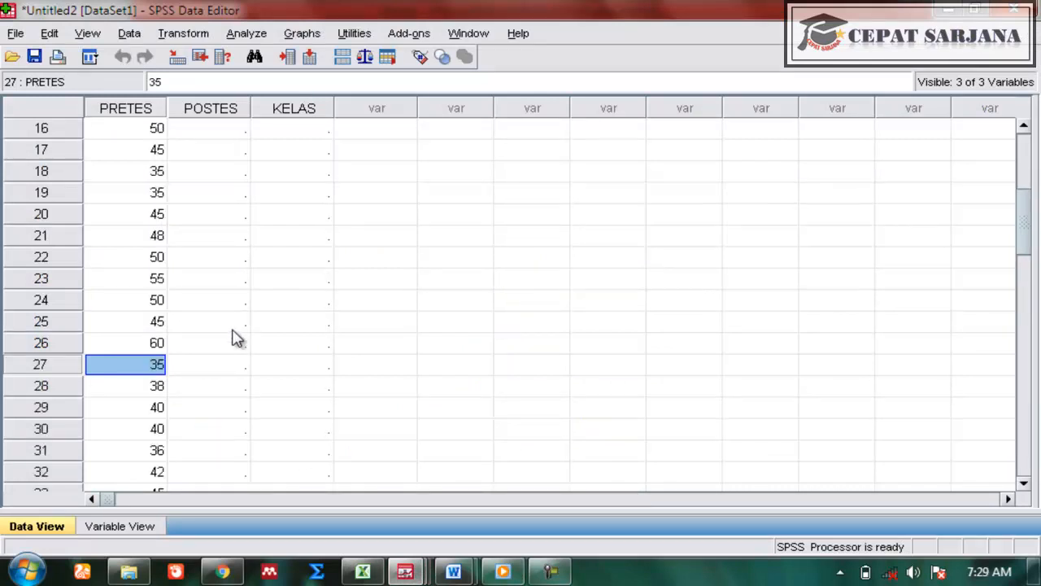
Copy the experimental class posttest scores D2:D27 from Excel's Eksperimen sheet and paste them into the SPSS POSTES column from row 1.
left_click(363, 572)
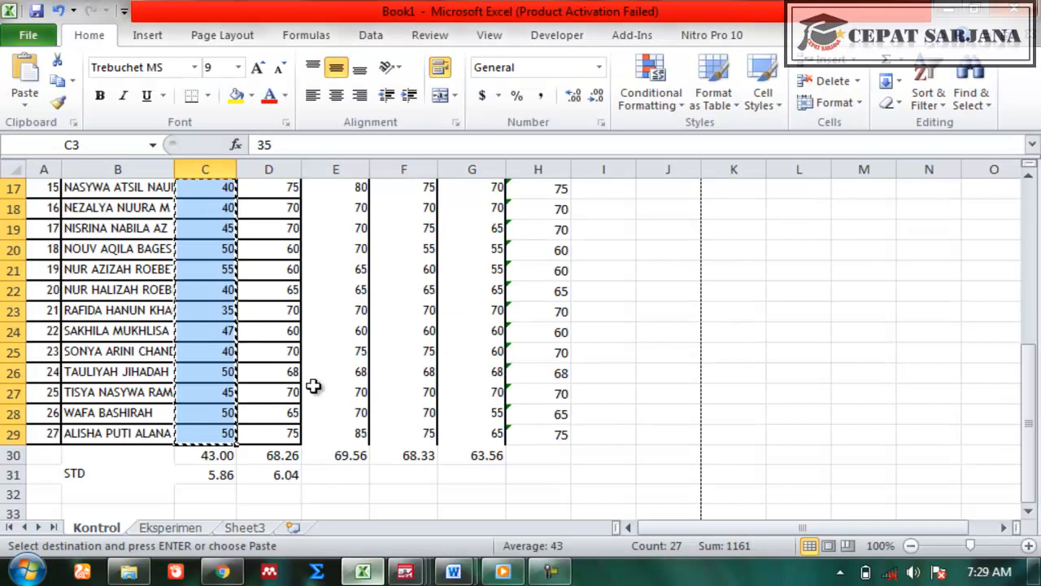
left_click(170, 527)
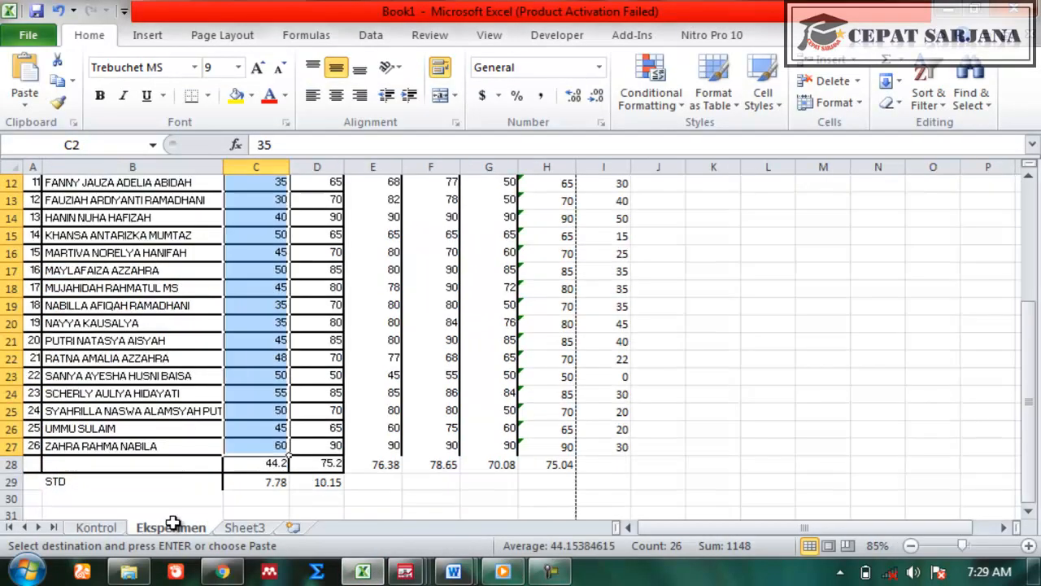
scroll(335, 268, "up", 4)
left_click_drag(333, 234, 315, 446)
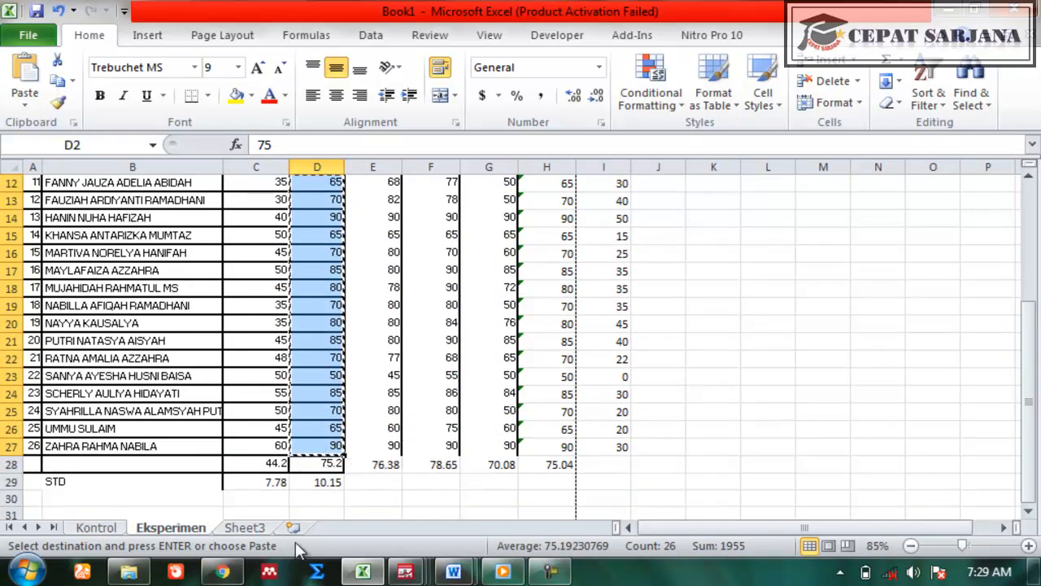
left_click(406, 572)
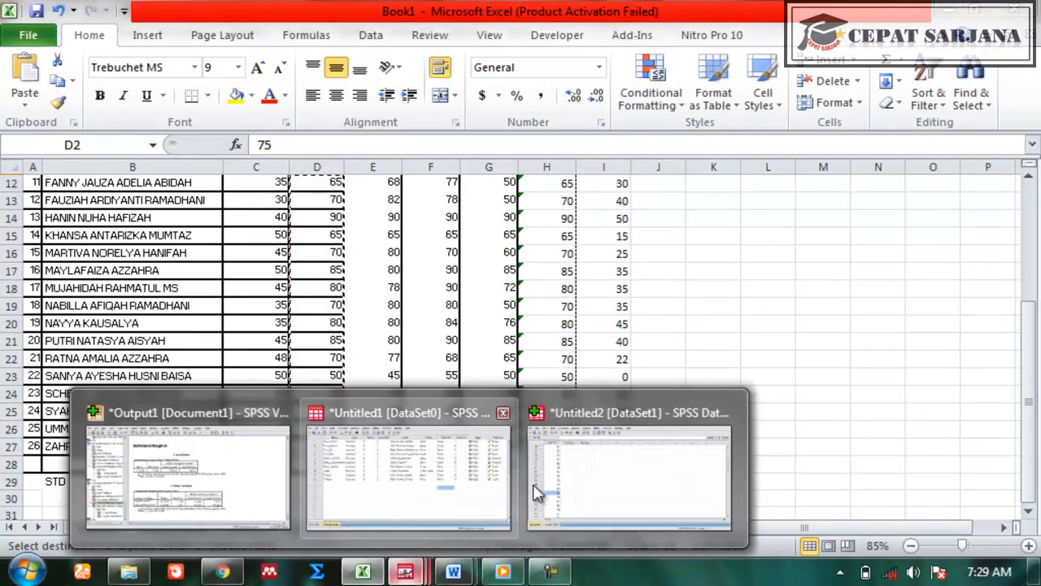
left_click(442, 493)
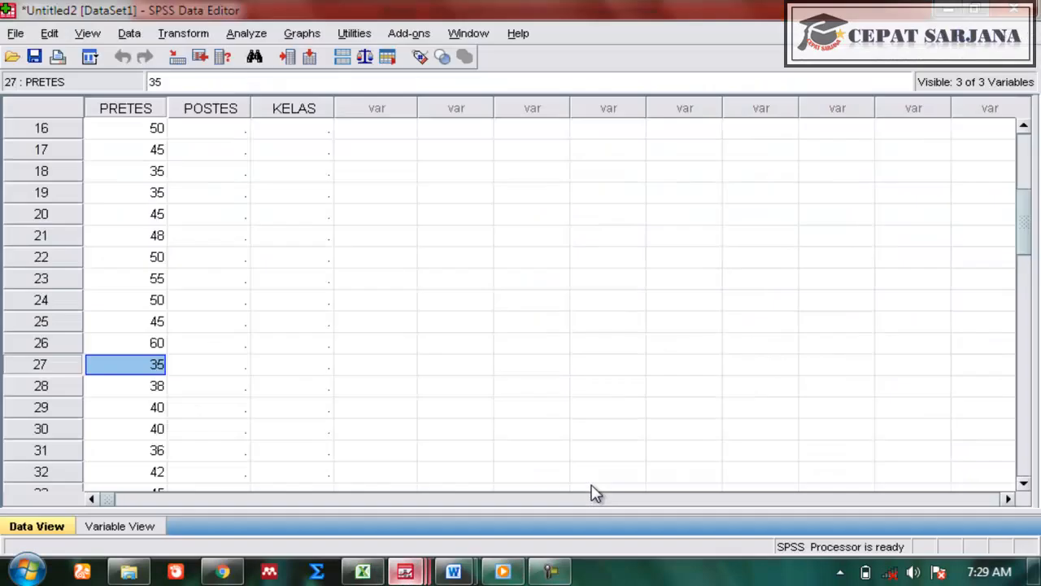
left_click(224, 130)
scroll(219, 135, "up", 5)
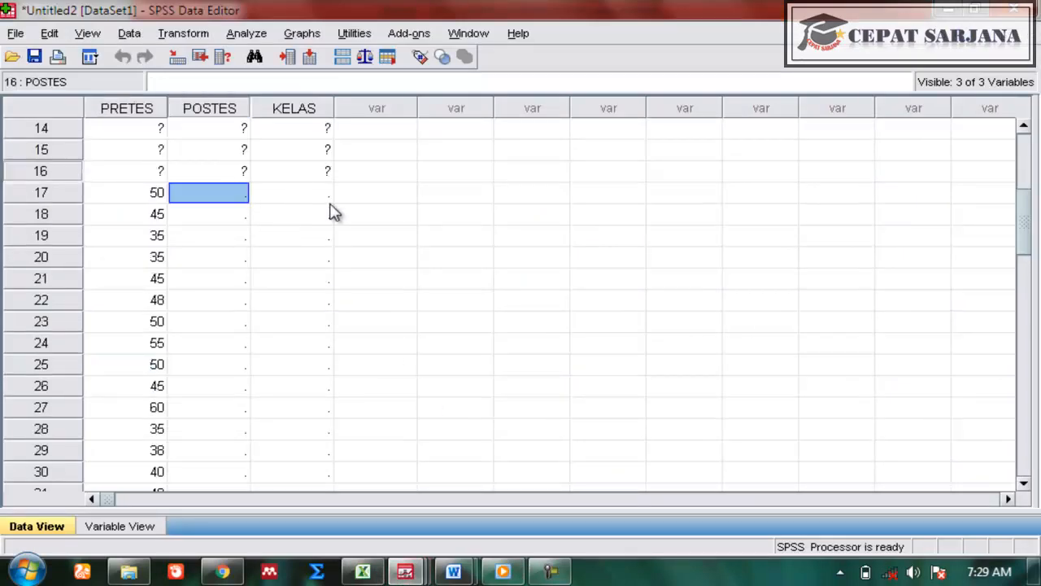
left_click(202, 130)
key("ctrl+v")
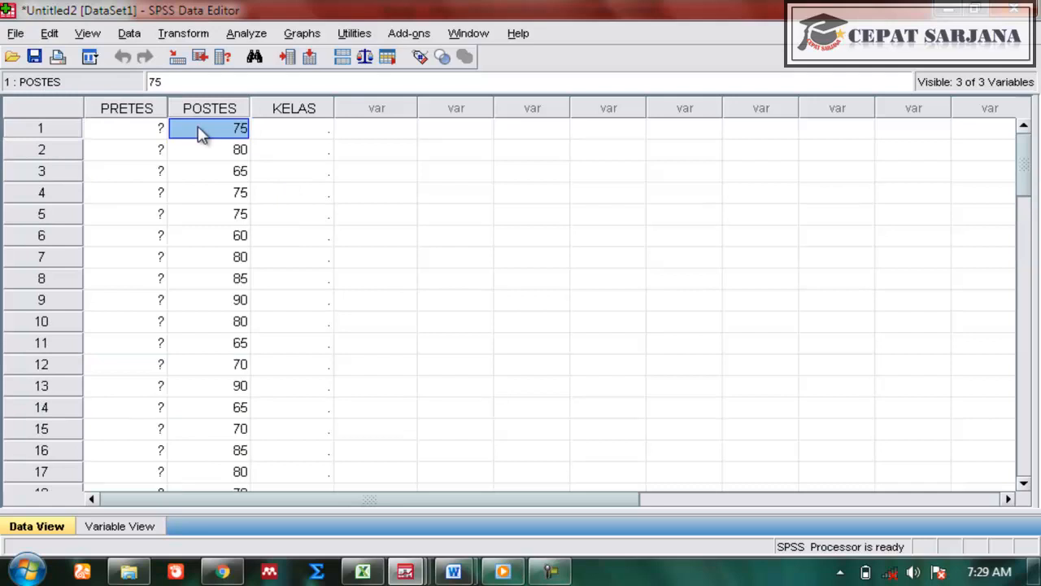
Copy the control class posttest scores D3:D29 from Excel's Kontrol sheet and paste them into the SPSS POSTES column from row 27.
scroll(213, 179, "down", 4)
scroll(220, 205, "down", 5)
scroll(221, 213, "up", 1)
left_click(224, 175)
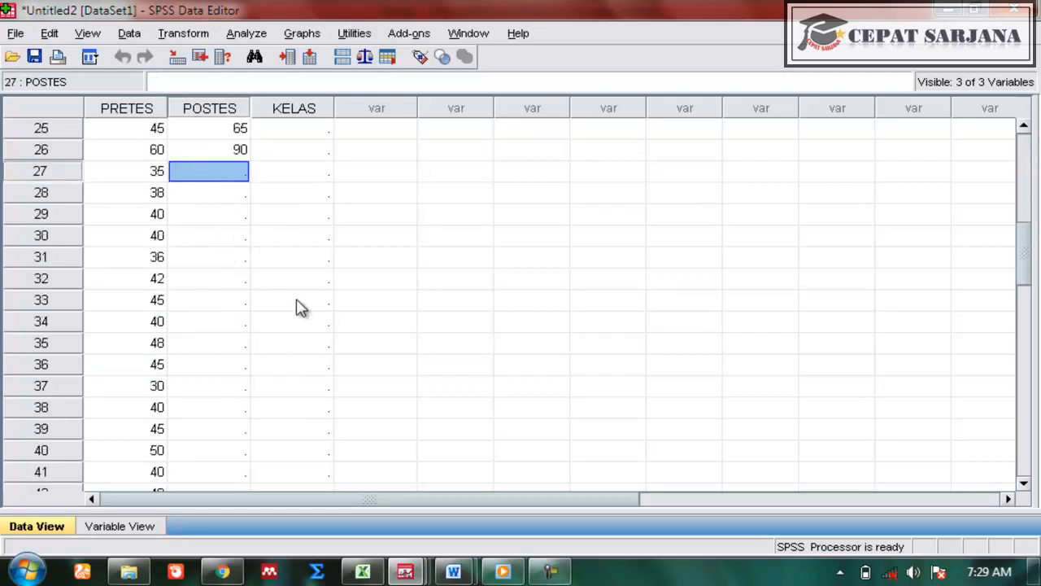
left_click(363, 572)
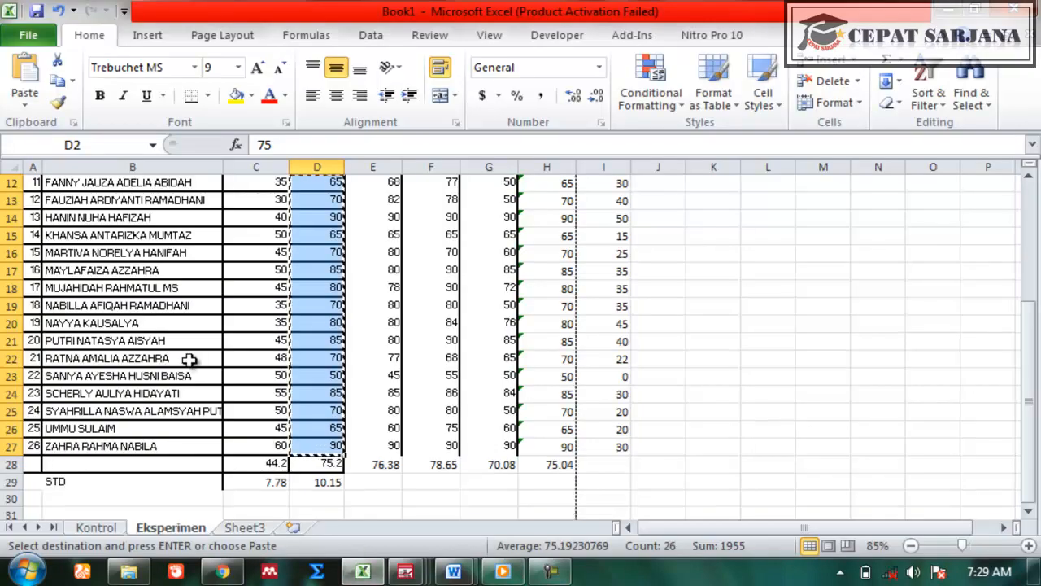
left_click(91, 528)
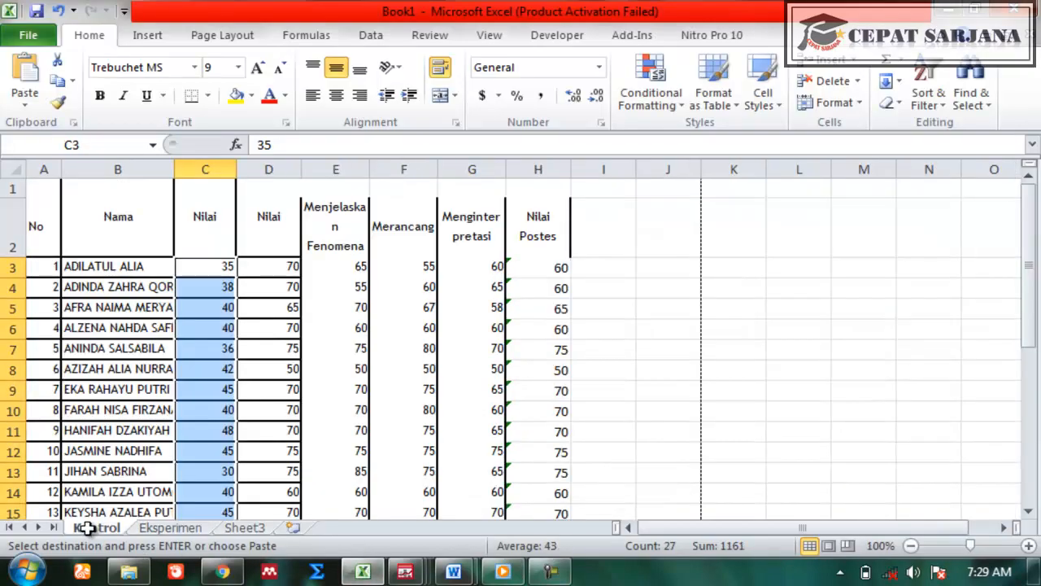
left_click_drag(278, 276, 272, 457)
key("ctrl+c")
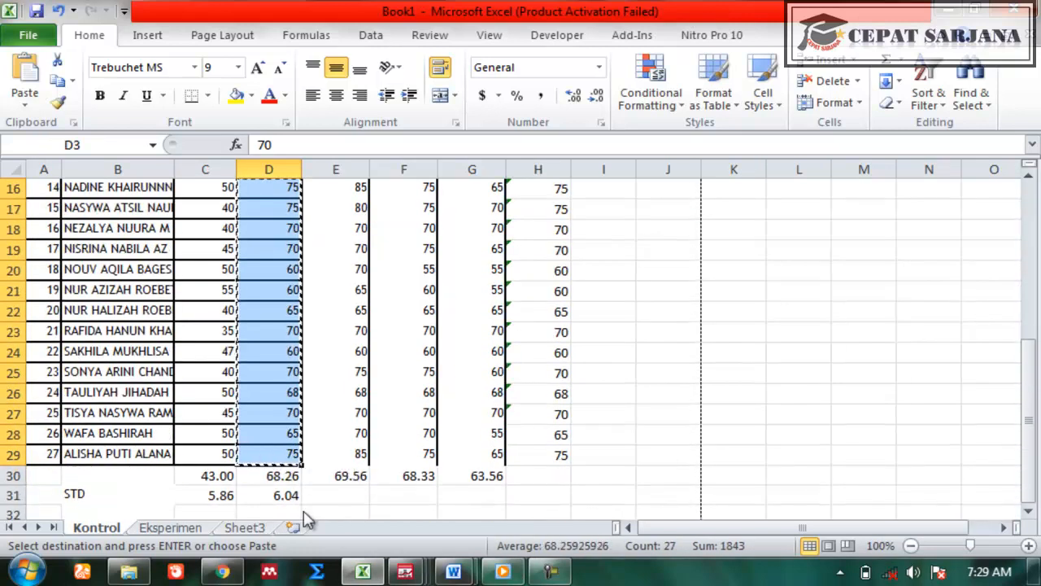
left_click(406, 572)
left_click(644, 485)
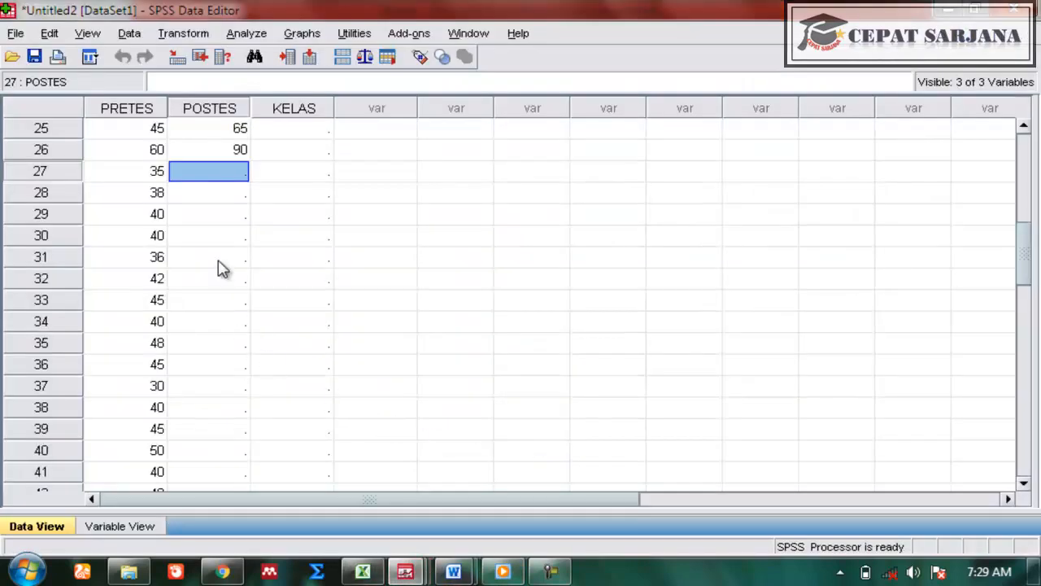
key("ctrl+v")
Enter the class code 1 in the KELAS column for the experimental students in rows 1 to 26.
scroll(275, 283, "up", 2)
scroll(275, 283, "up", 6)
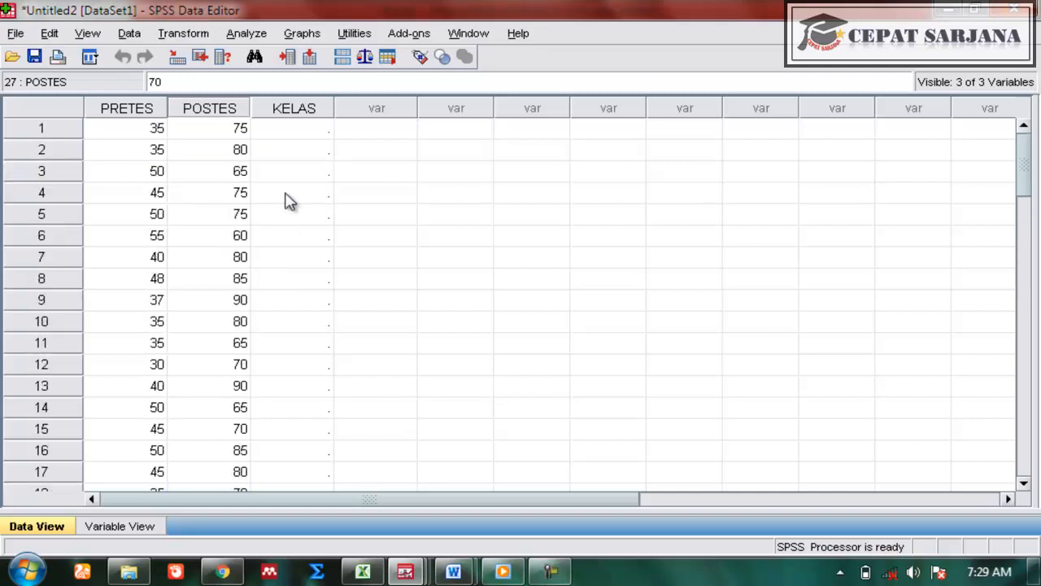
left_click(312, 132)
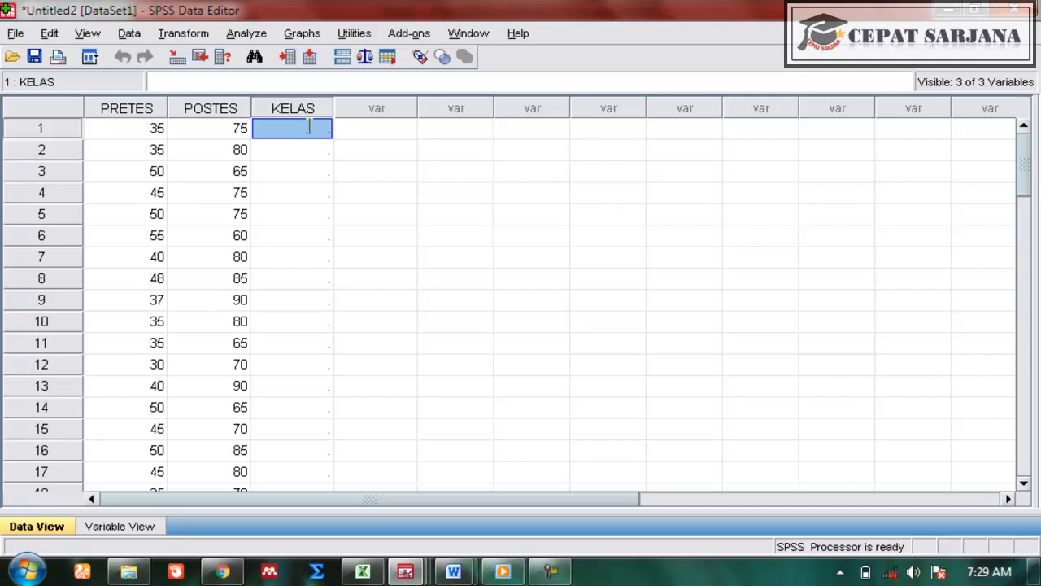
type("1")
key("Return")
type("1")
key("Return")
type("1")
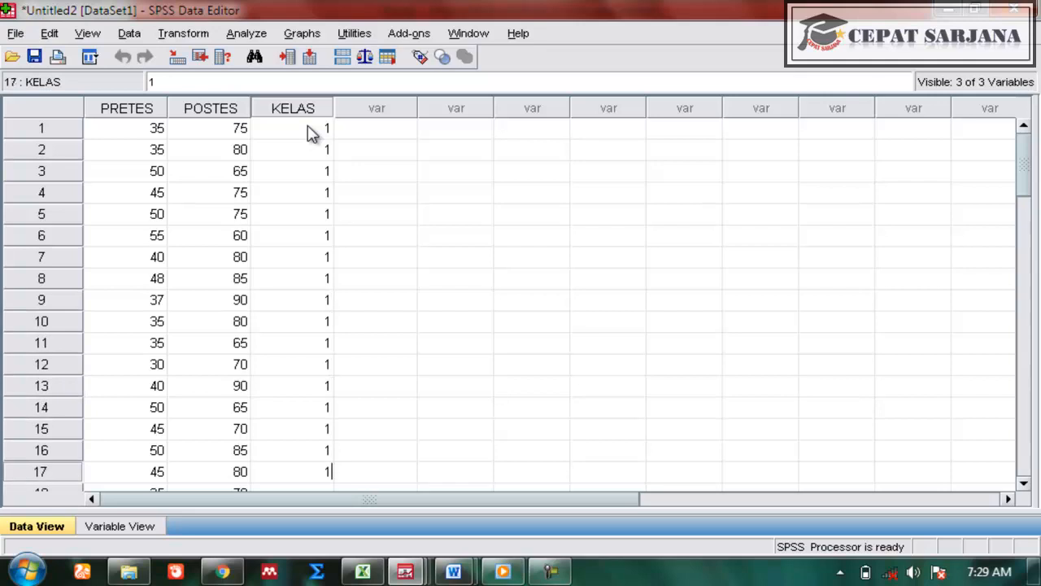
type(" 1 1 1 1 1 1 1 1 1 1 1 1 1 1 1 1 1 1 1 1 1 1 ")
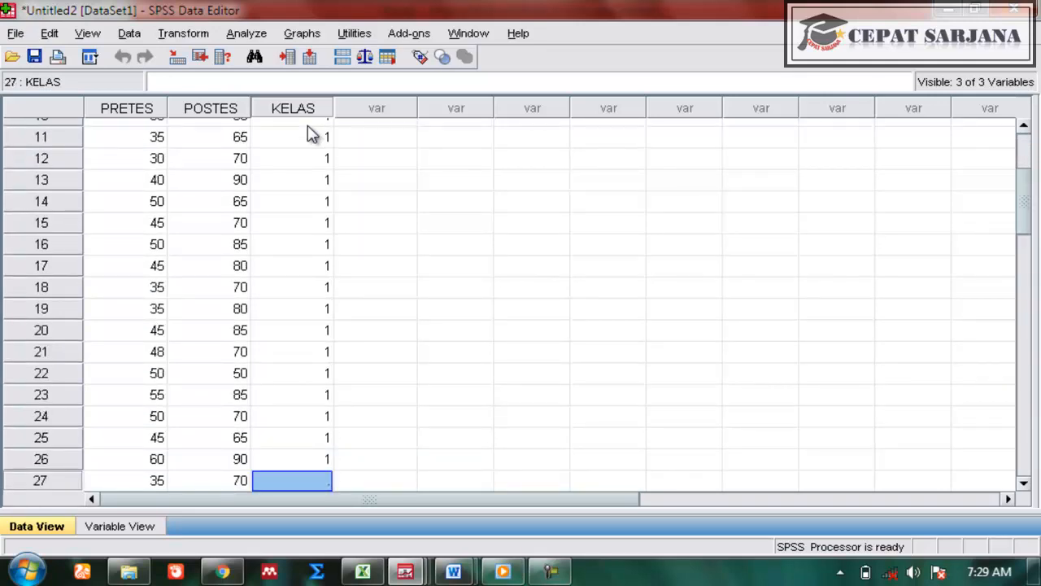
Enter the class code 2 in the KELAS column for rows 27 to 53 and clear the surplus code in row 54.
type("2 2 2 2 2 2 2 ")
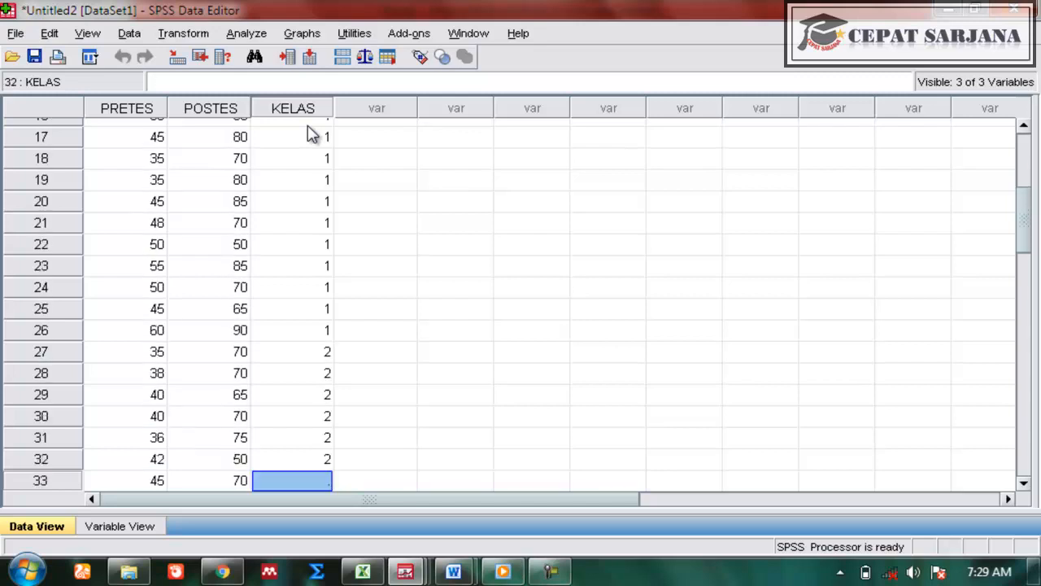
type("2")
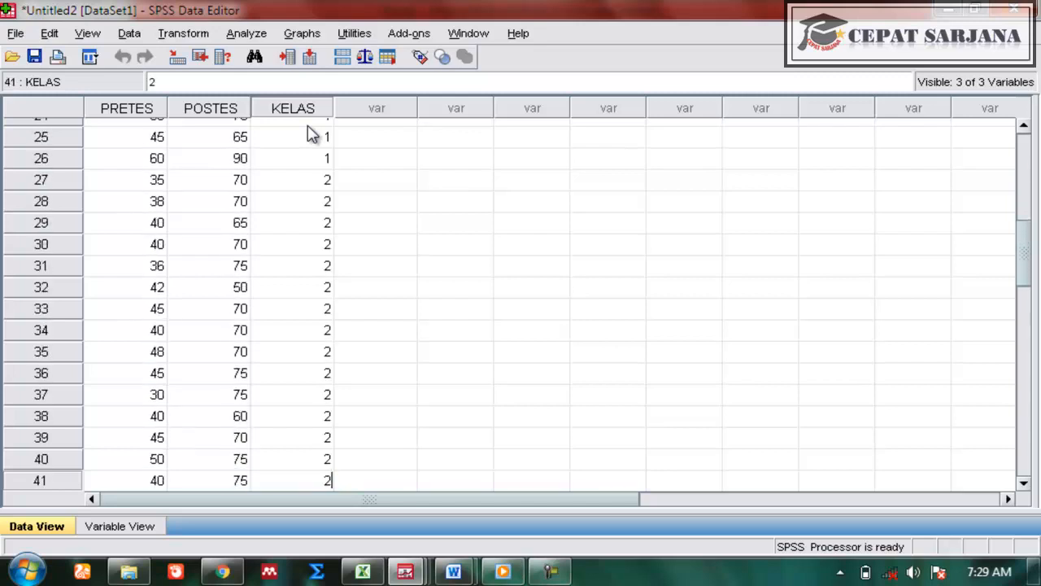
type(" 2 2 2 2 2 2 2 2 2 2 2 2 2 2 2 2 2 2 2")
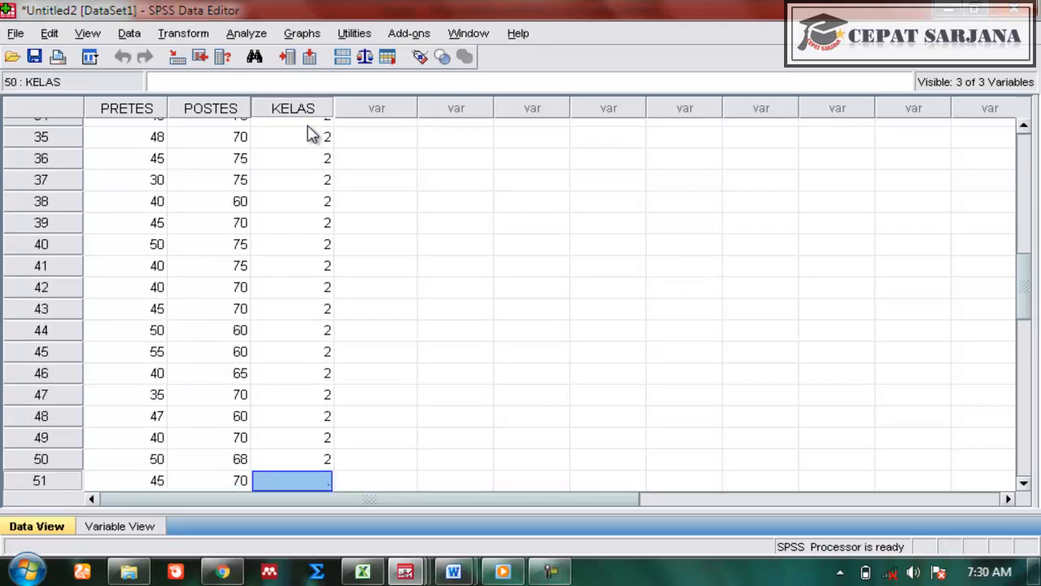
key("Return")
type("2")
key("Return")
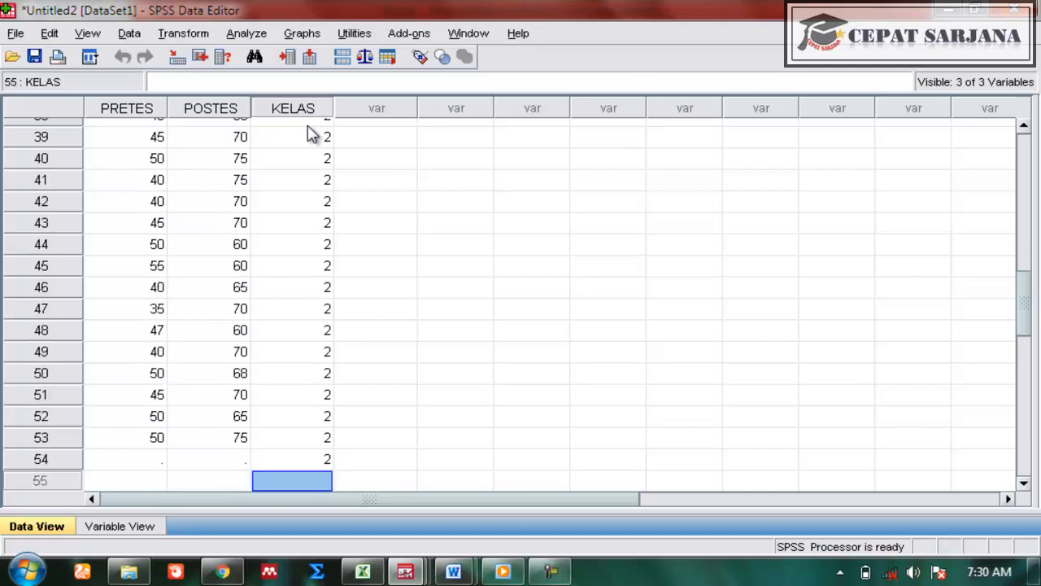
left_click(316, 459)
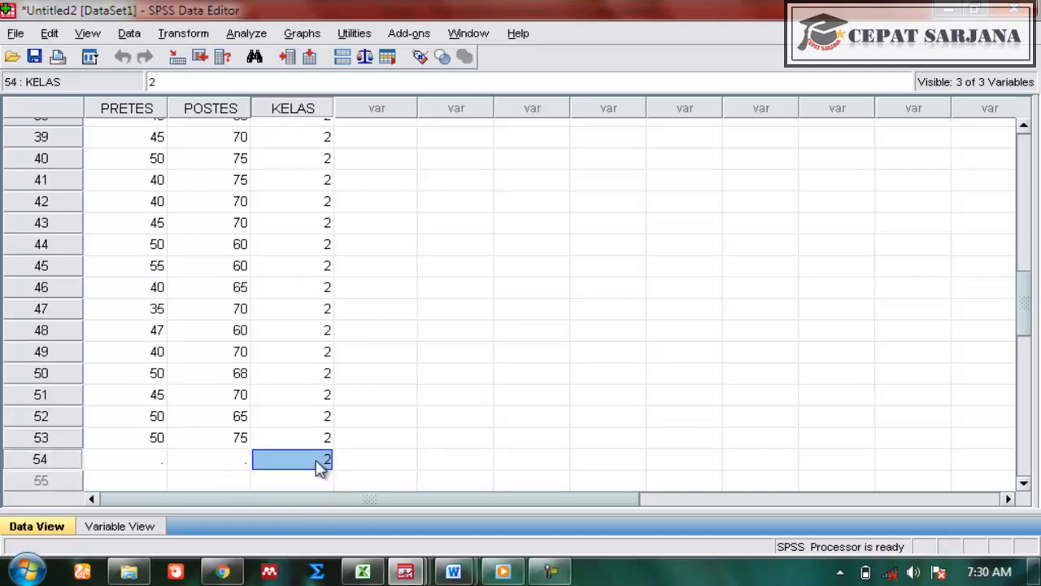
left_click(434, 373)
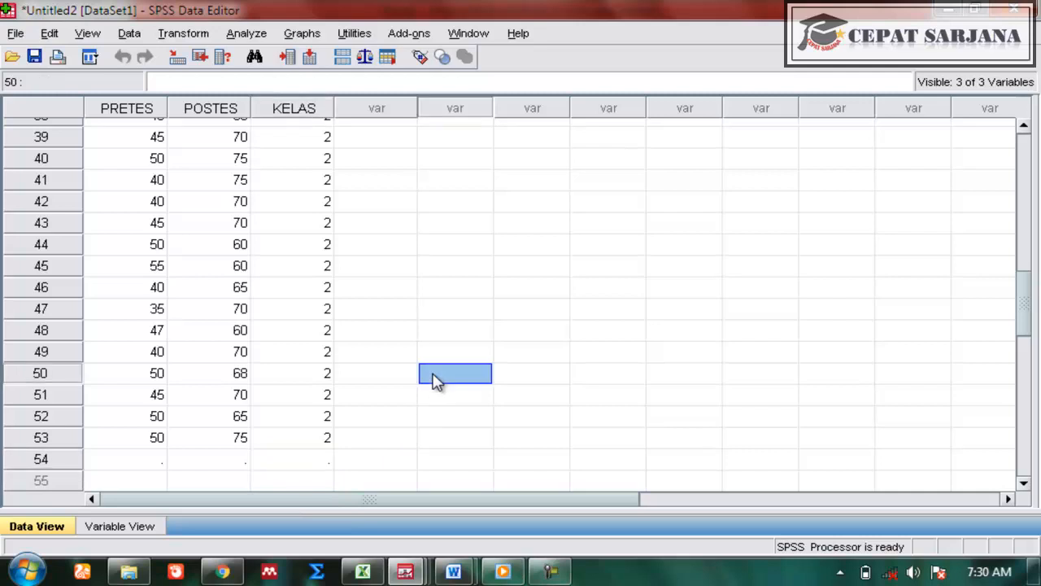
Start a General Linear Model Univariate analysis with Nilai Postes [POSTES] as the dependent variable.
left_click(131, 527)
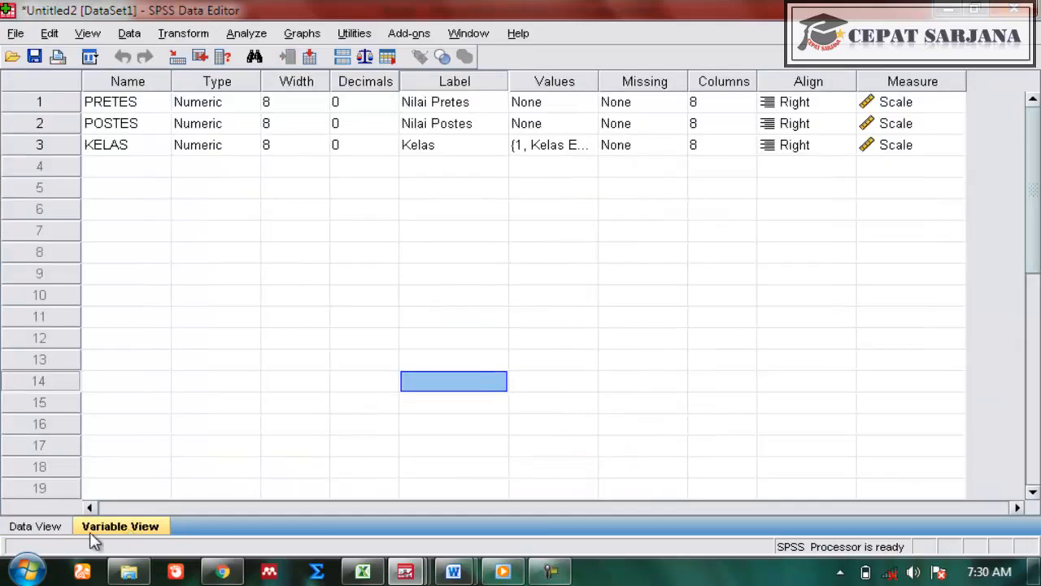
left_click(41, 530)
scroll(415, 303, "up", 13)
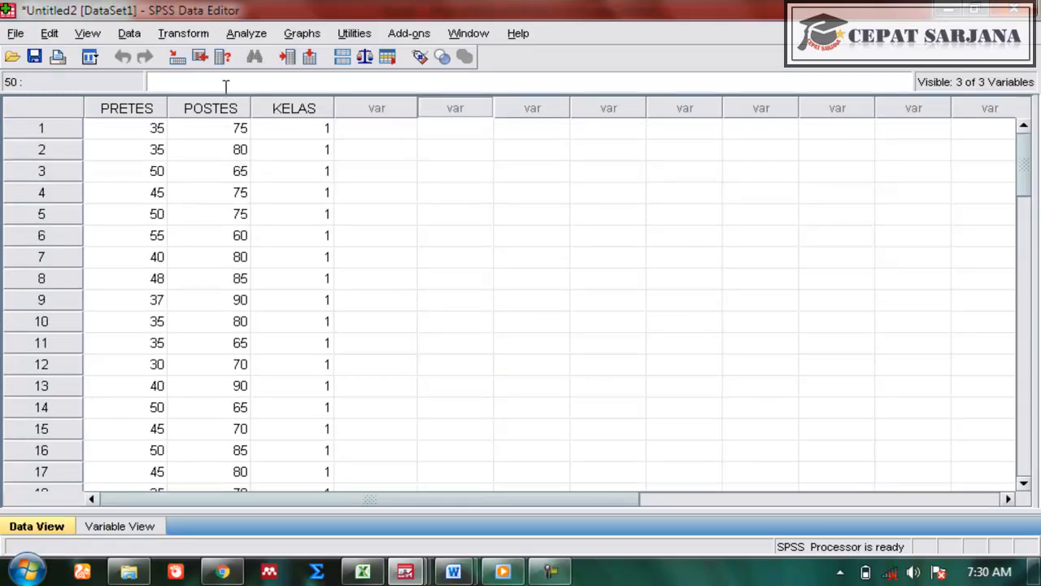
left_click(247, 36)
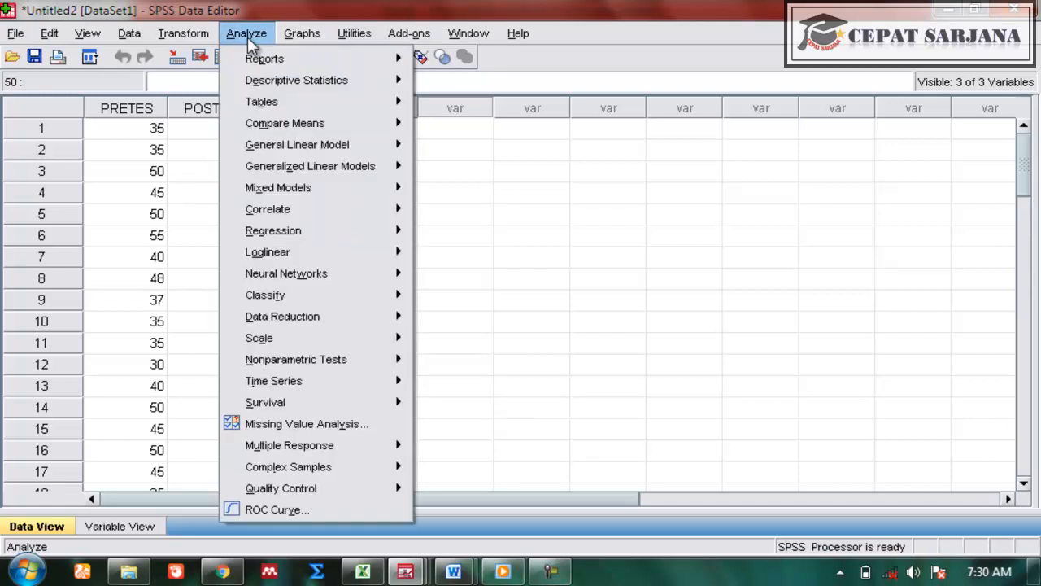
mouse_move(286, 150)
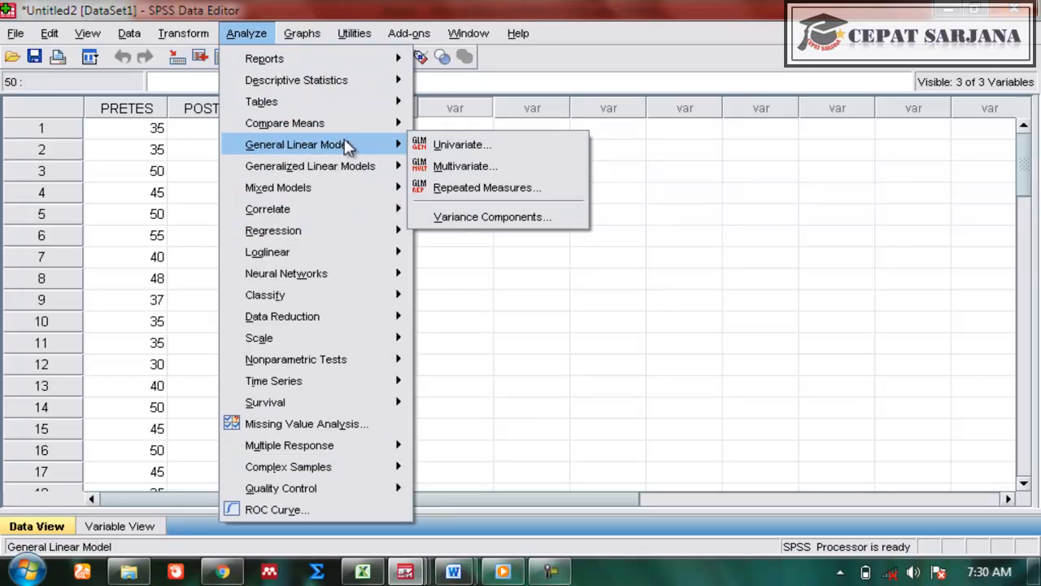
left_click(455, 144)
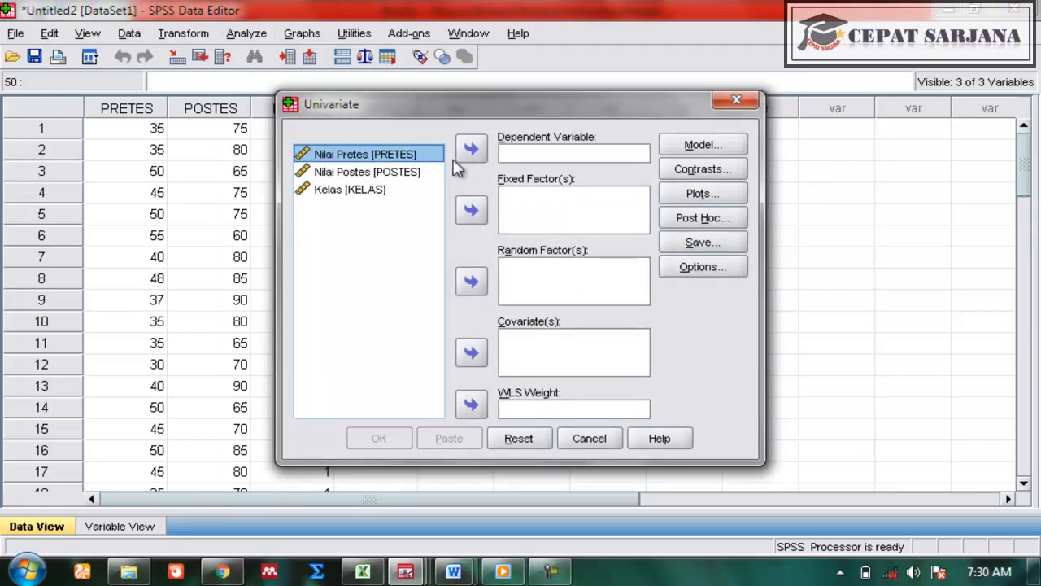
left_click(360, 173)
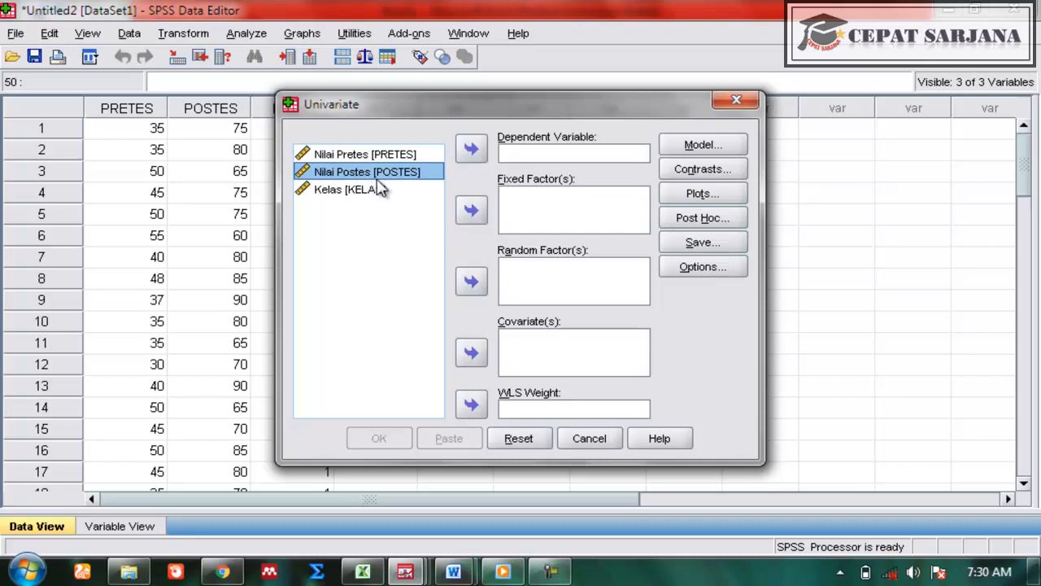
left_click(470, 152)
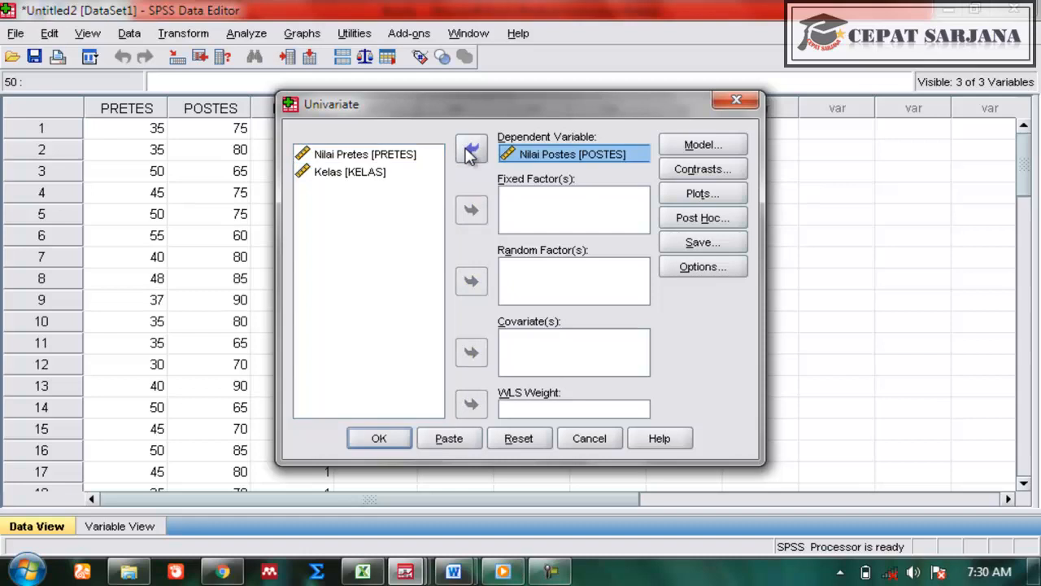
Assign Nilai Pretes [PRETES] as the covariate and Kelas [KELAS] as the fixed factor of the Univariate analysis.
left_click(379, 156)
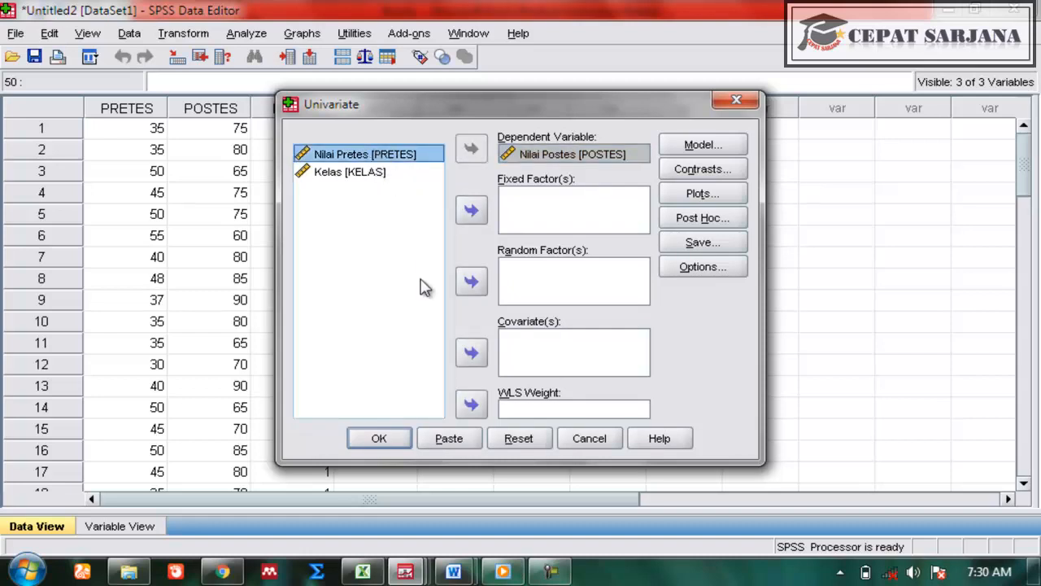
left_click(470, 351)
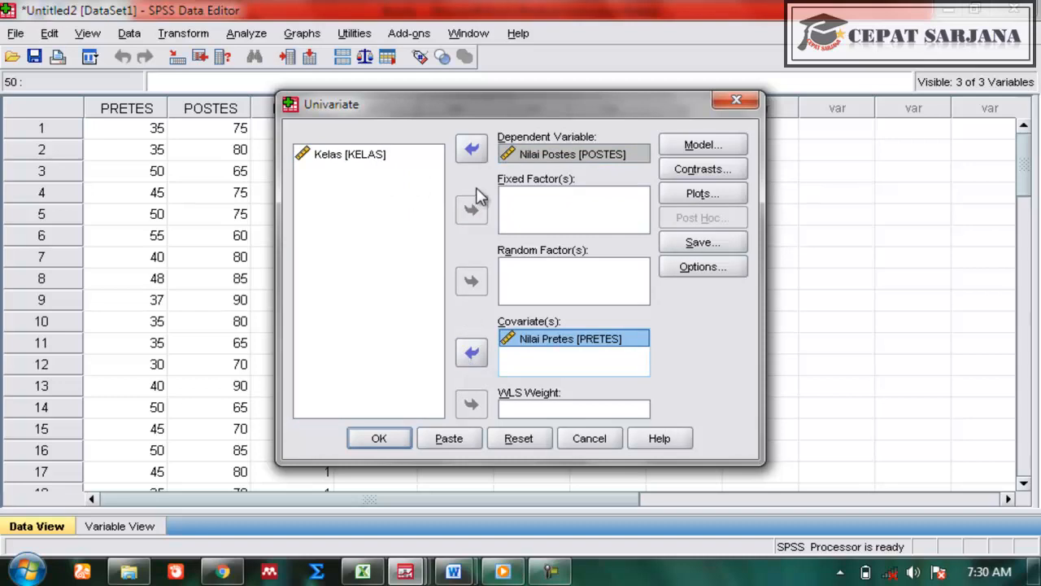
left_click(378, 159)
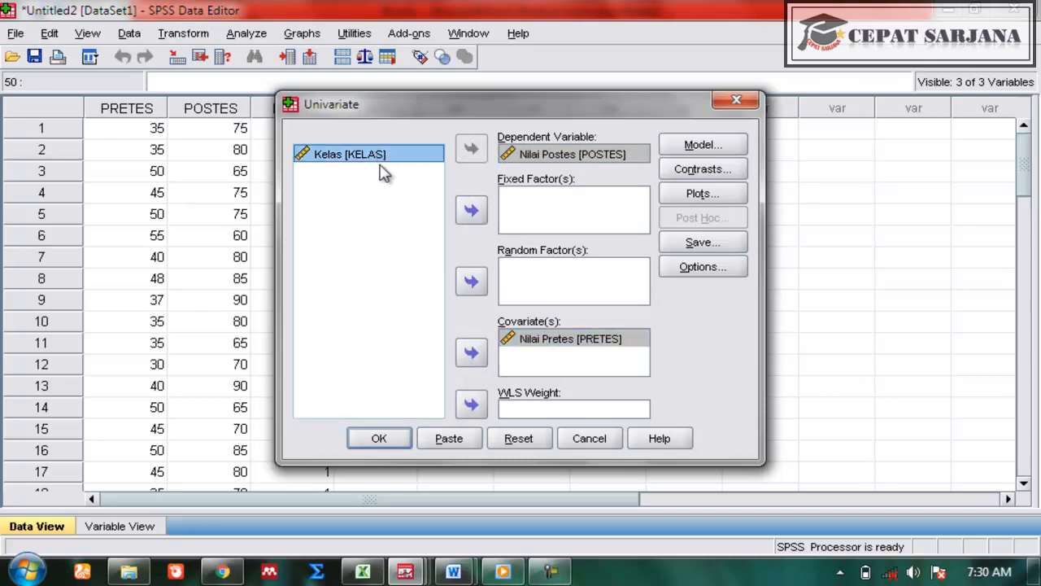
left_click(468, 211)
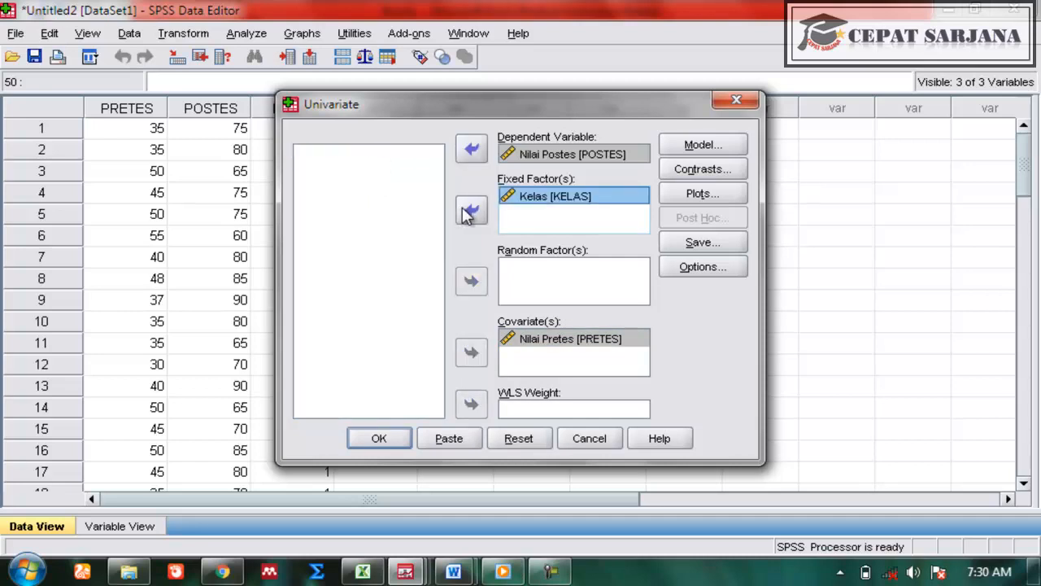
Specify a custom model for the Univariate analysis, adding KELAS and PRETES with the Interaction term type.
left_click(698, 146)
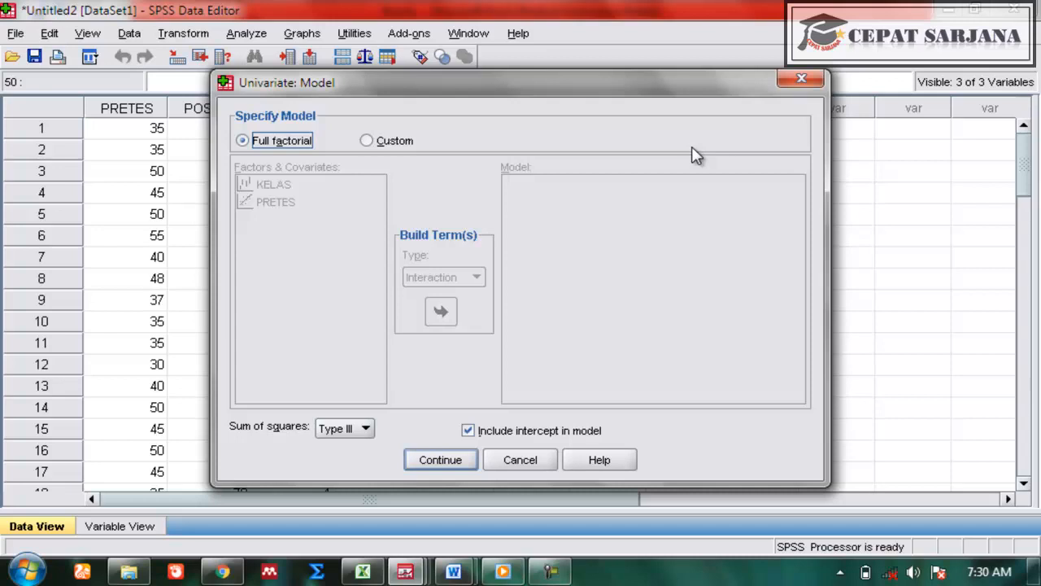
left_click(366, 140)
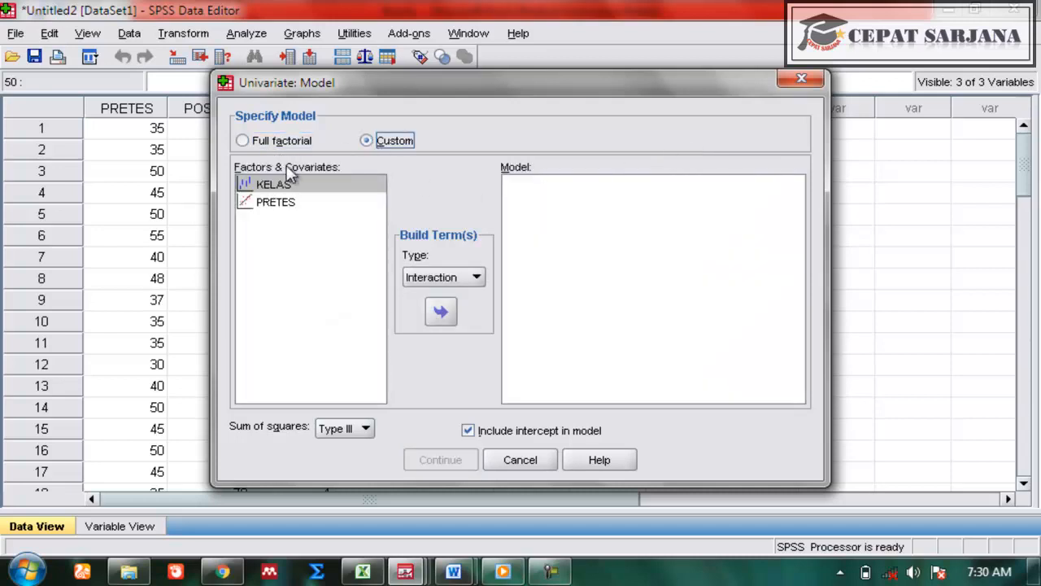
left_click(296, 189)
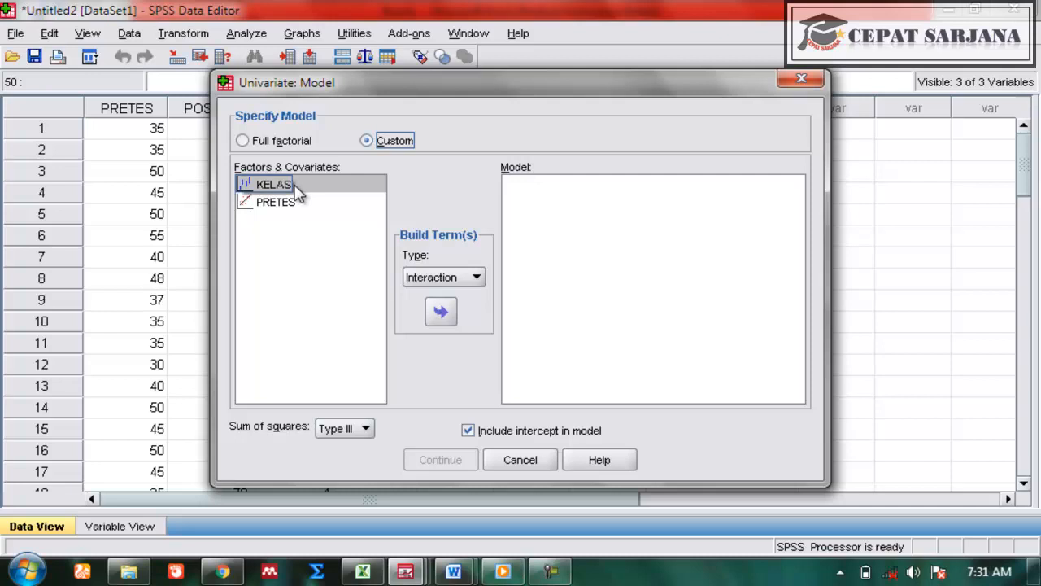
left_click(275, 204, "ctrl")
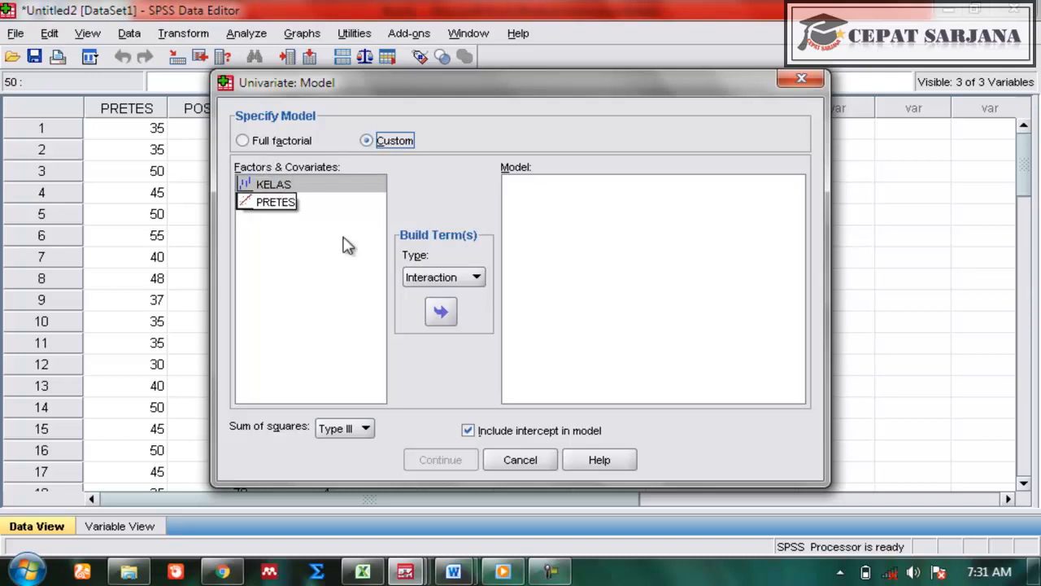
left_click(440, 311)
left_click(459, 458)
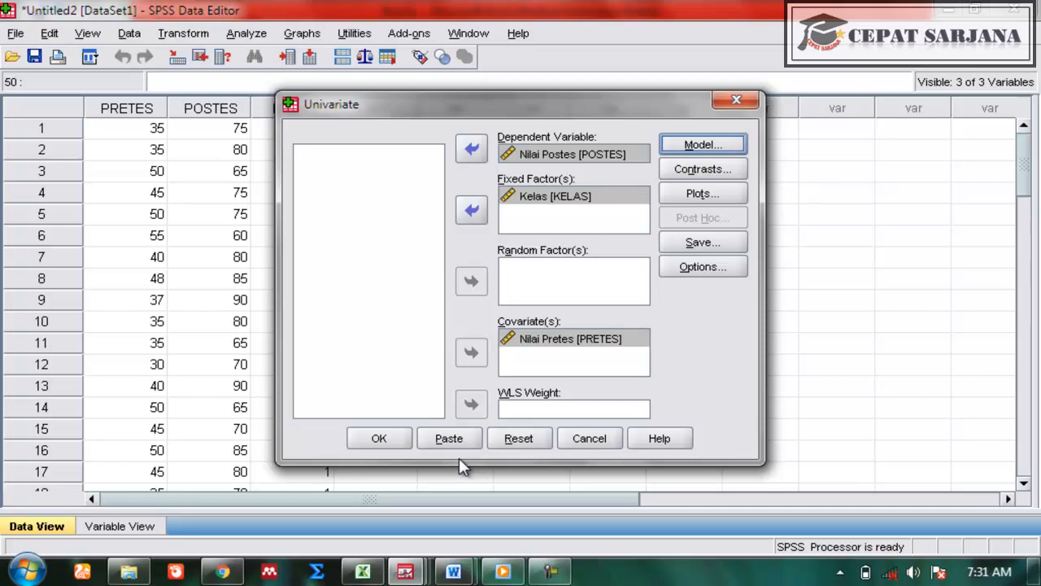
Check the contrast settings and the profile plot settings of the Univariate analysis for the KELAS factor.
left_click(729, 171)
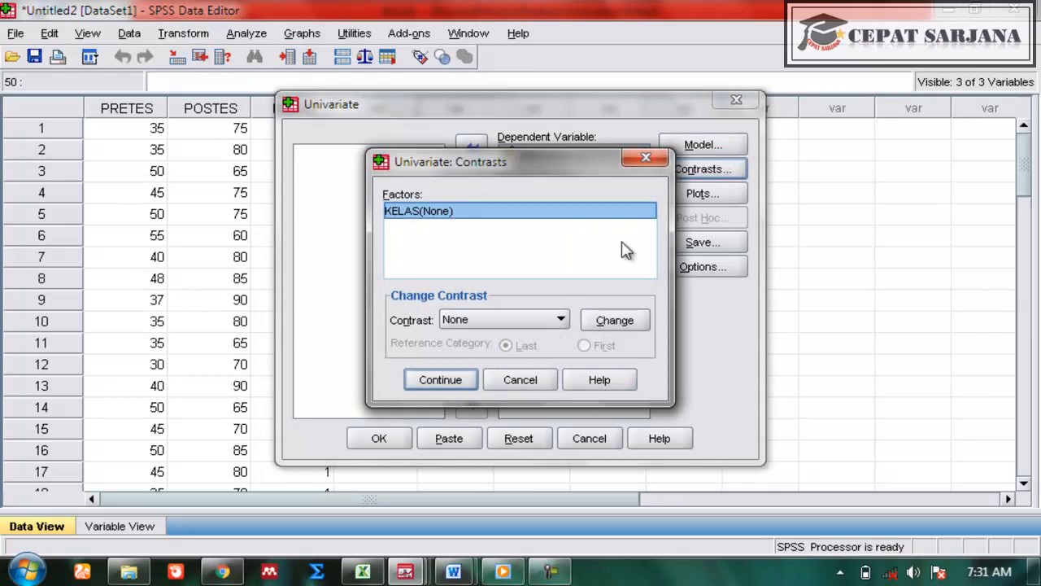
left_click(445, 380)
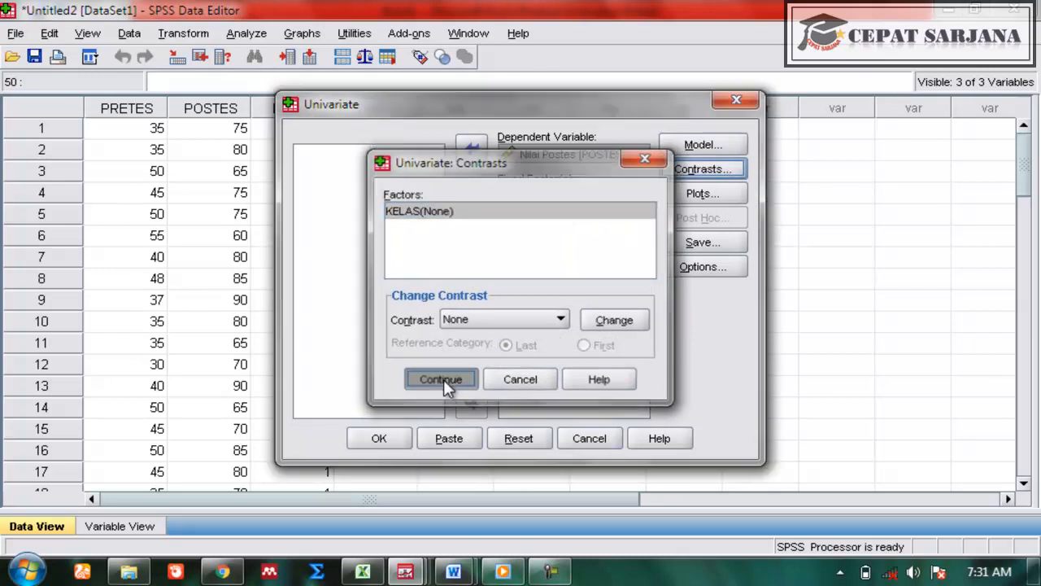
left_click(701, 198)
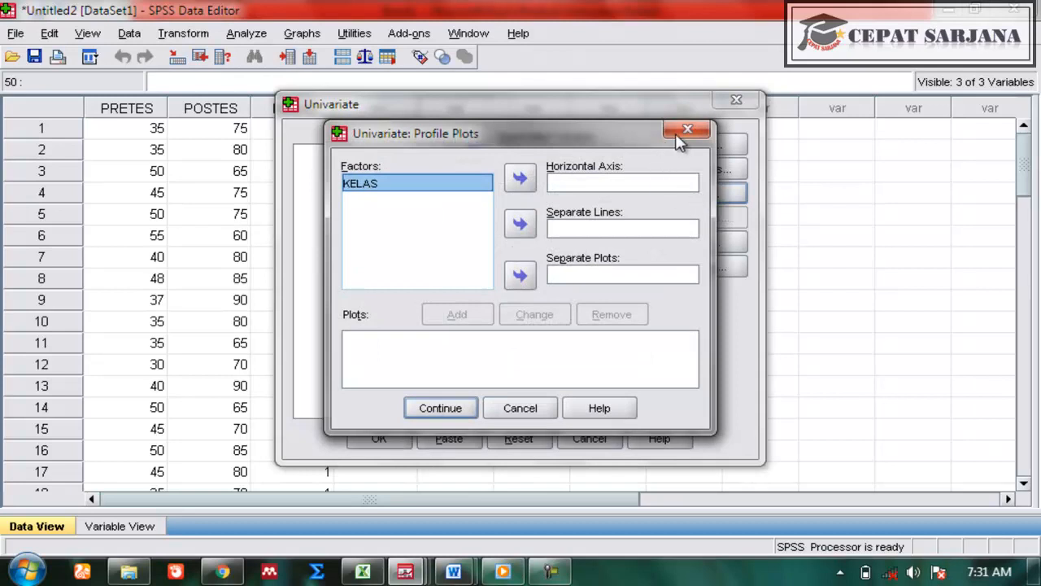
left_click(682, 132)
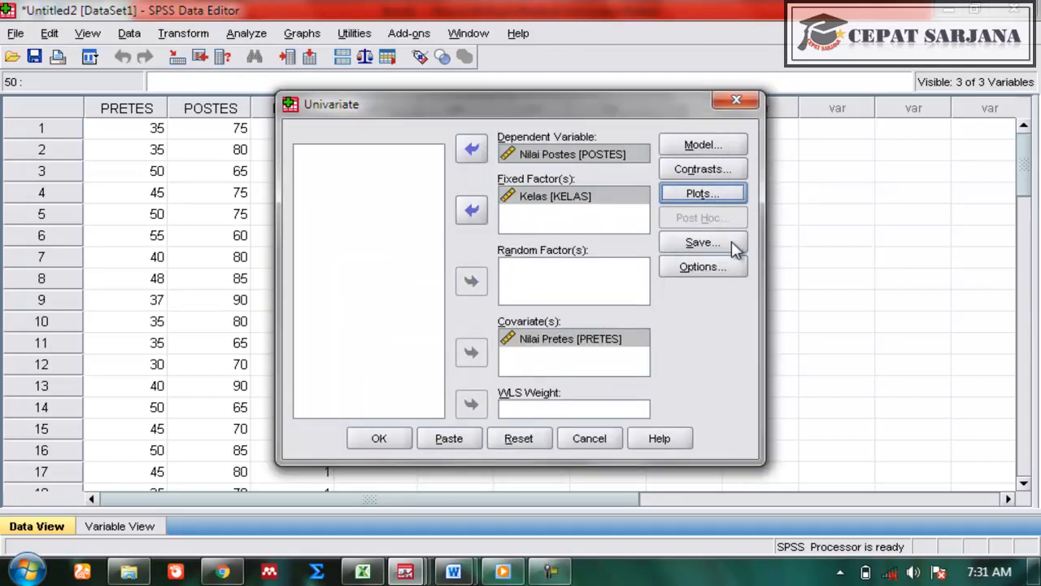
Set the Univariate analysis to save the standard error of the predicted values.
left_click(715, 248)
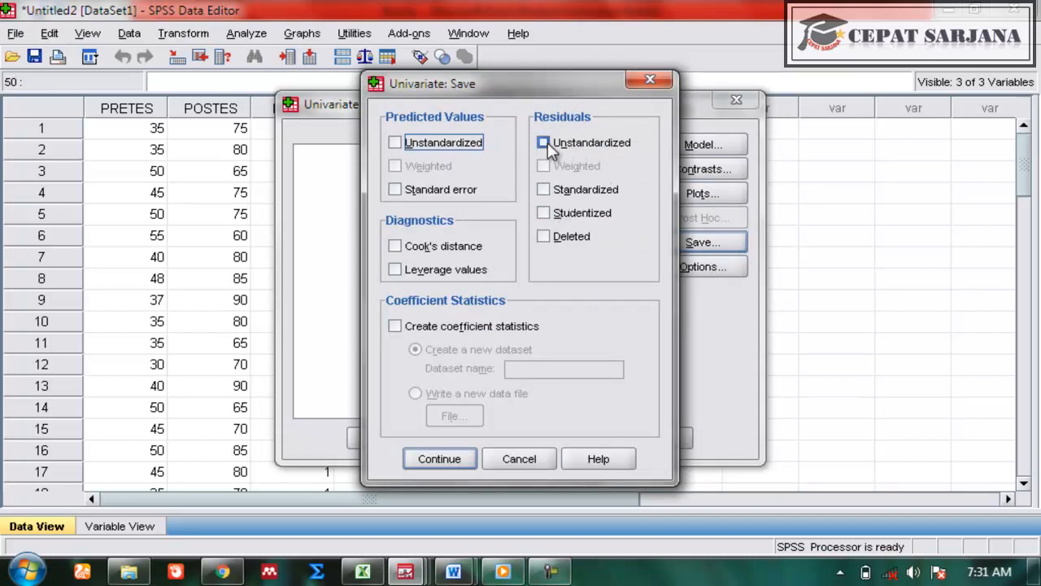
left_click(395, 192)
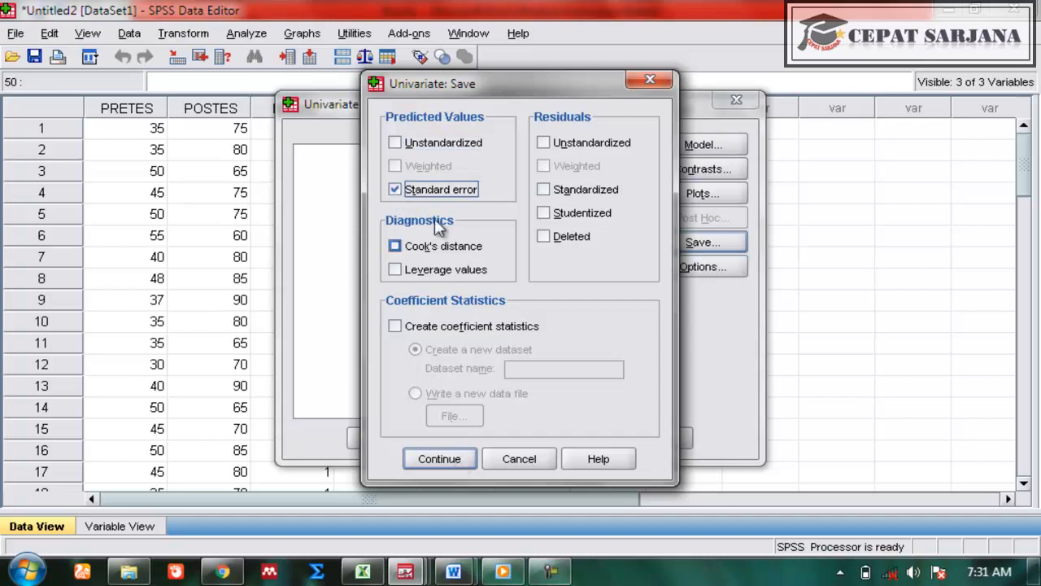
left_click(431, 458)
Request descriptive statistics, estimates of effect size and homogeneity tests in the Univariate analysis options.
left_click(698, 268)
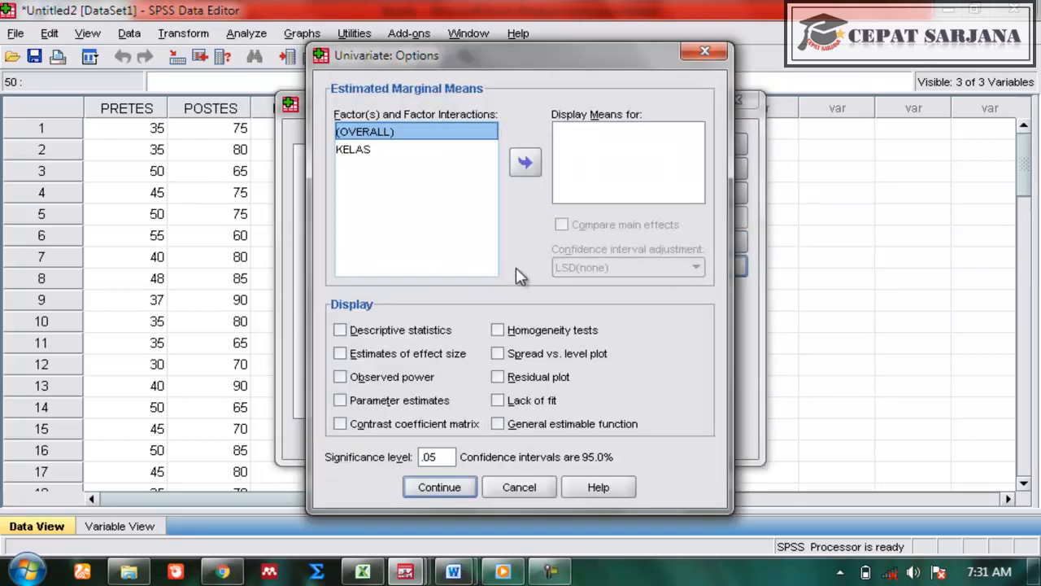
left_click(348, 337)
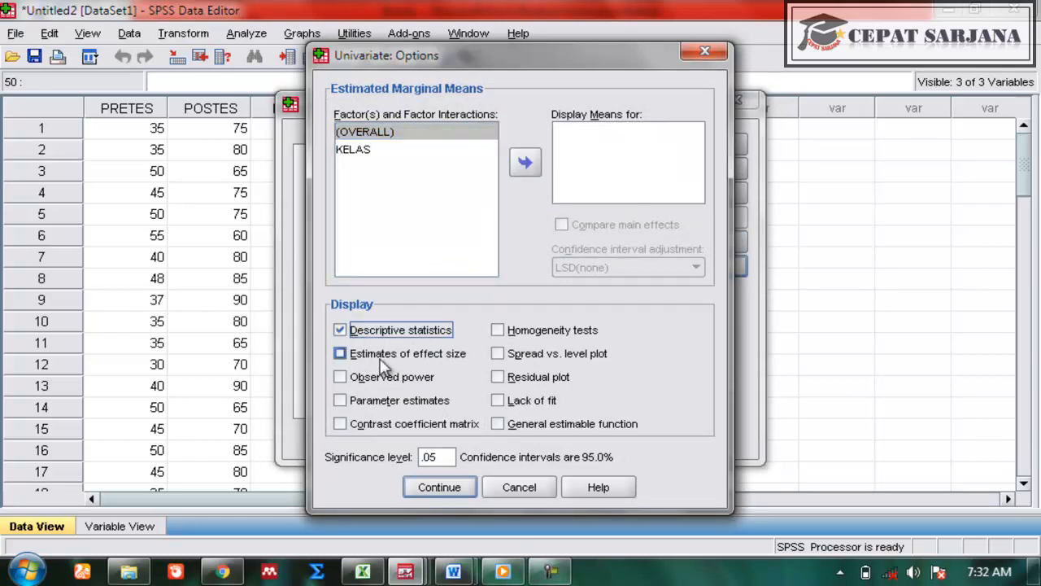
left_click(341, 355)
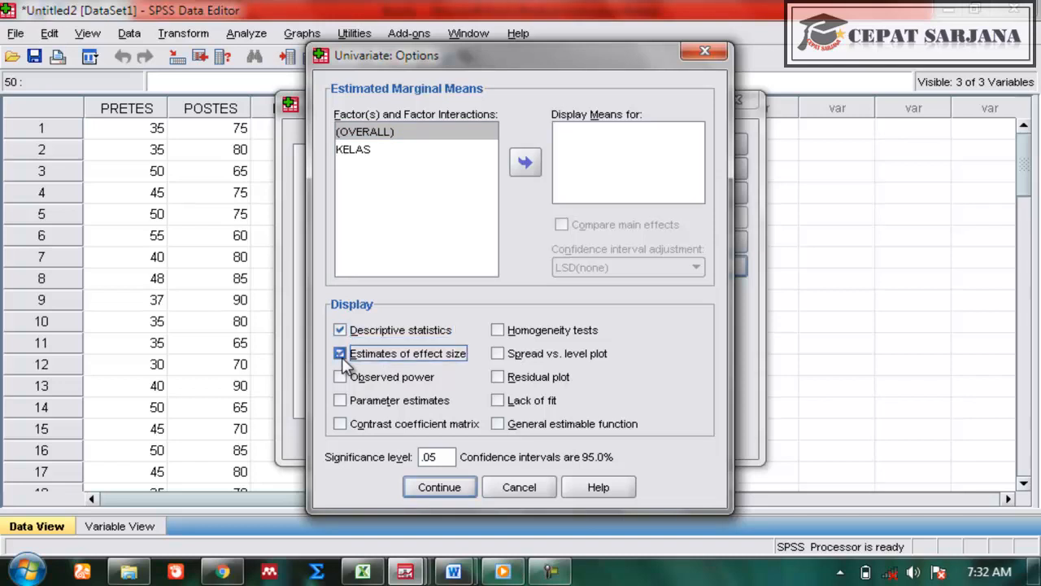
left_click(504, 334)
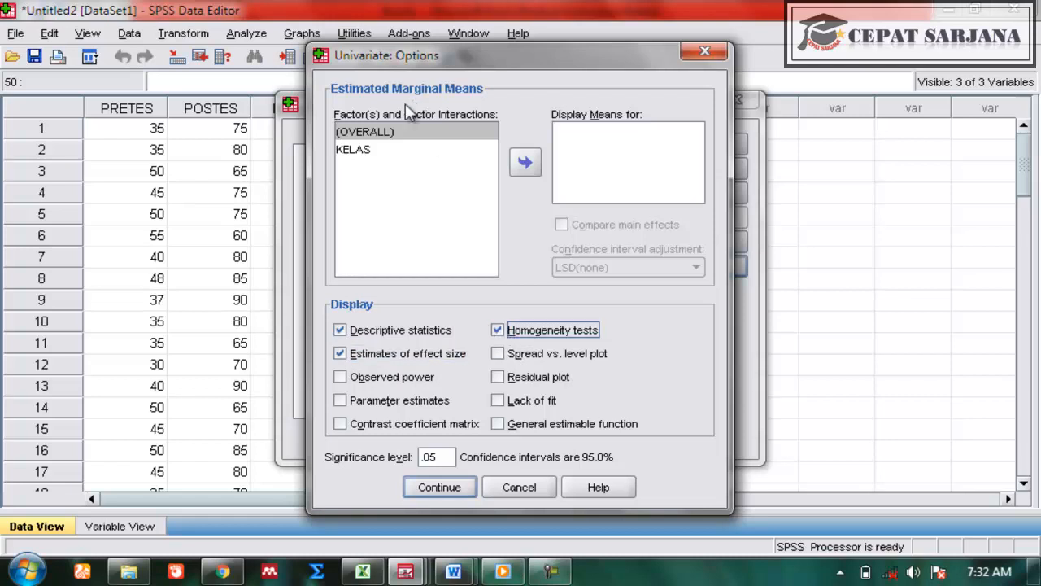
Display the estimated marginal means for (OVERALL) and run the Univariate analysis, accepting the unused-covariate warning.
left_click(366, 153)
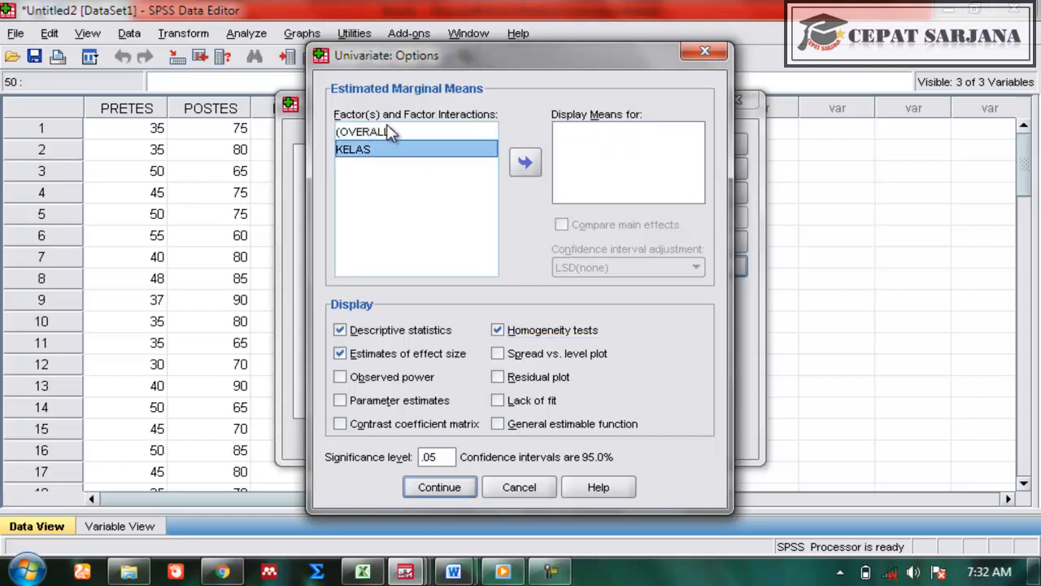
left_click(389, 132)
left_click(525, 163)
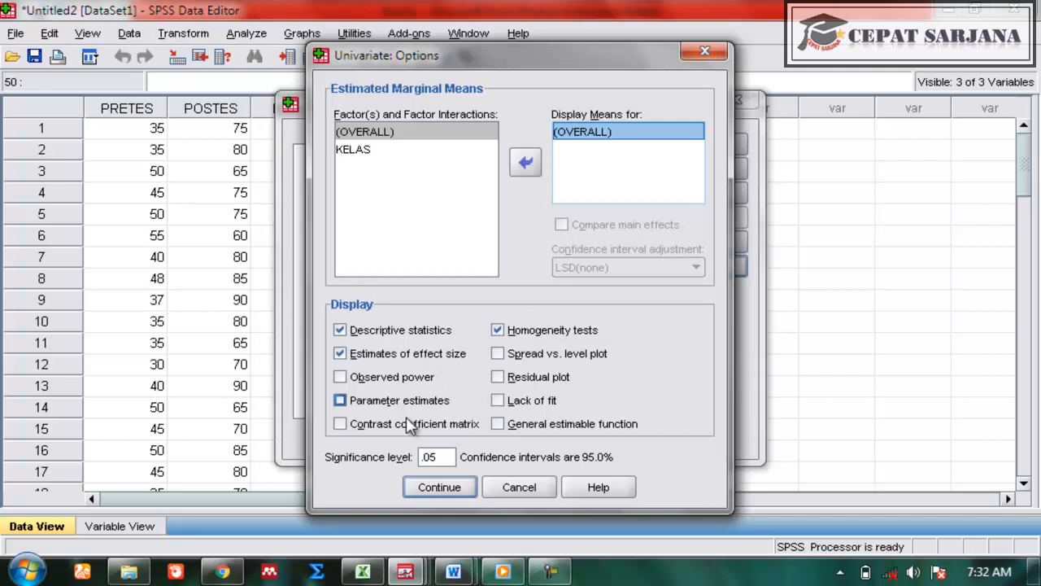
left_click(451, 485)
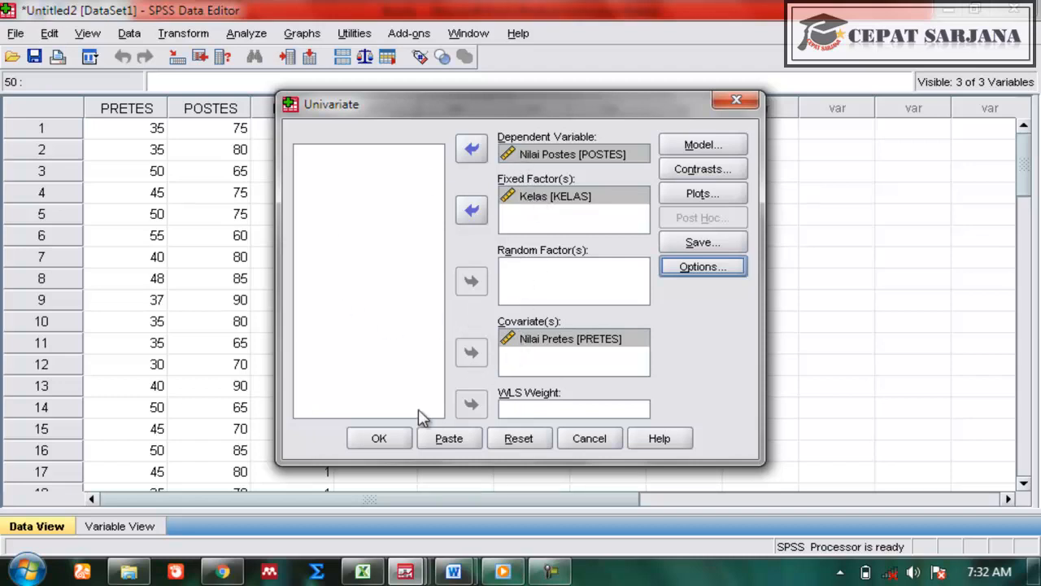
left_click(380, 440)
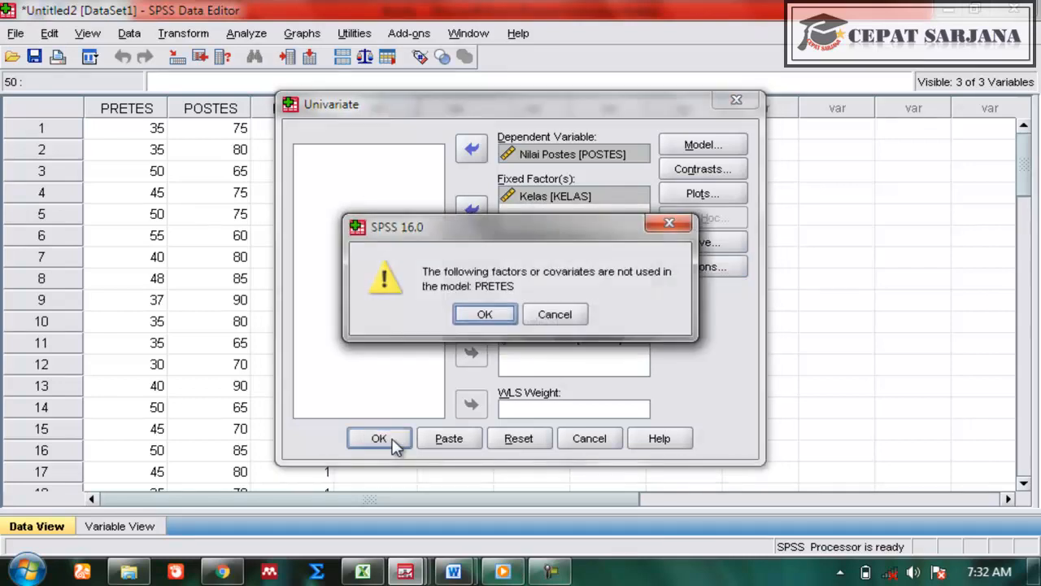
left_click(496, 320)
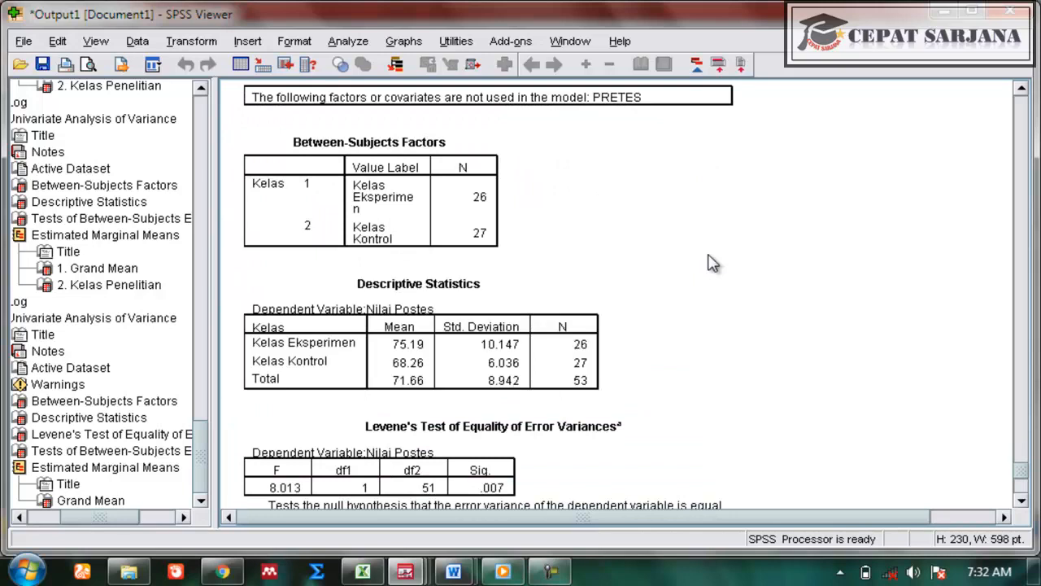
Examine the descriptive statistics, Levene's test, Tests of Between-Subjects Effects and Grand Mean tables in the analysis output.
scroll(713, 263, "down", 1)
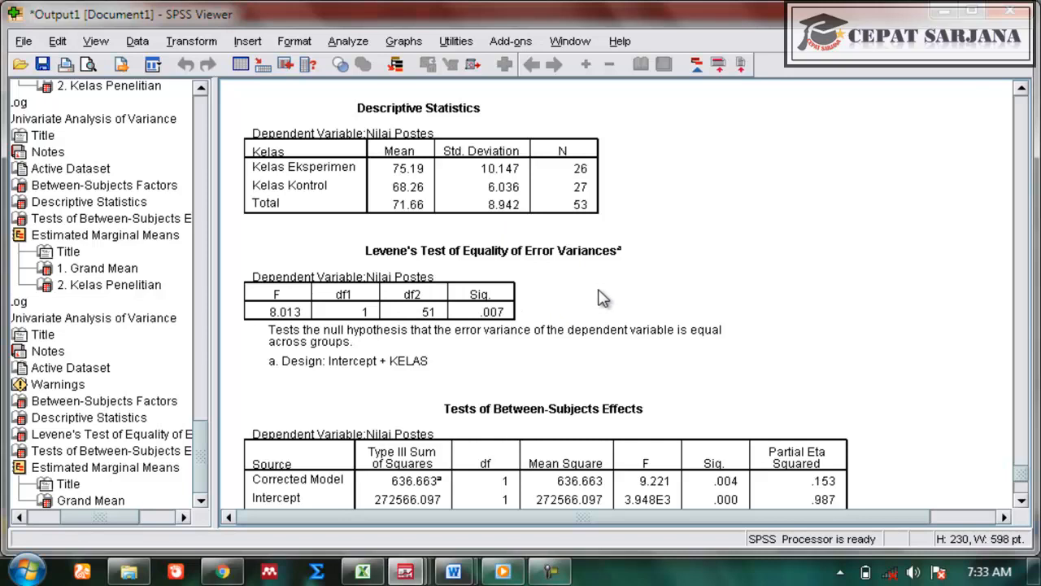
scroll(602, 299, "down", 5)
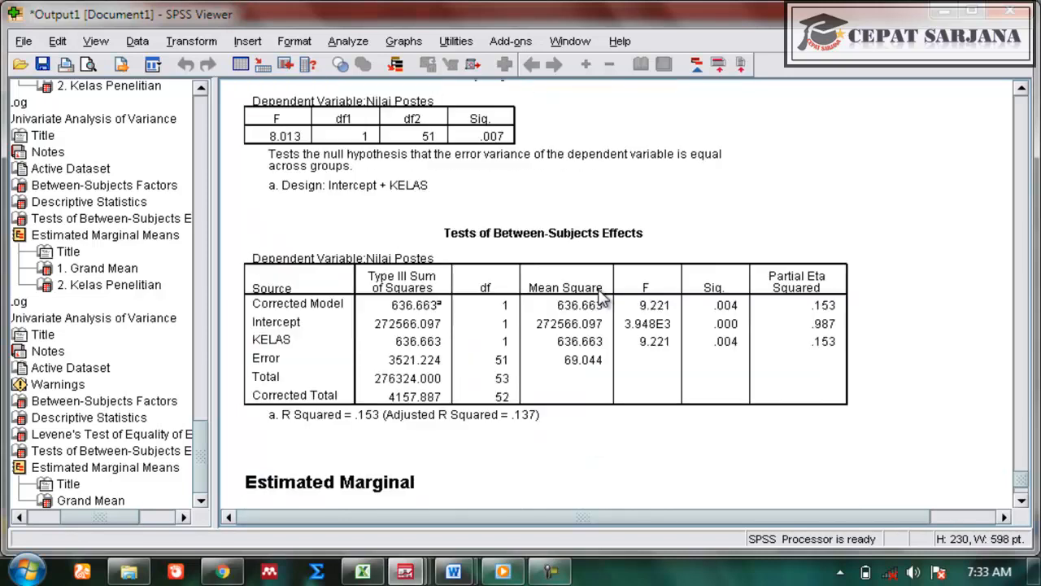
scroll(612, 255, "down", 3)
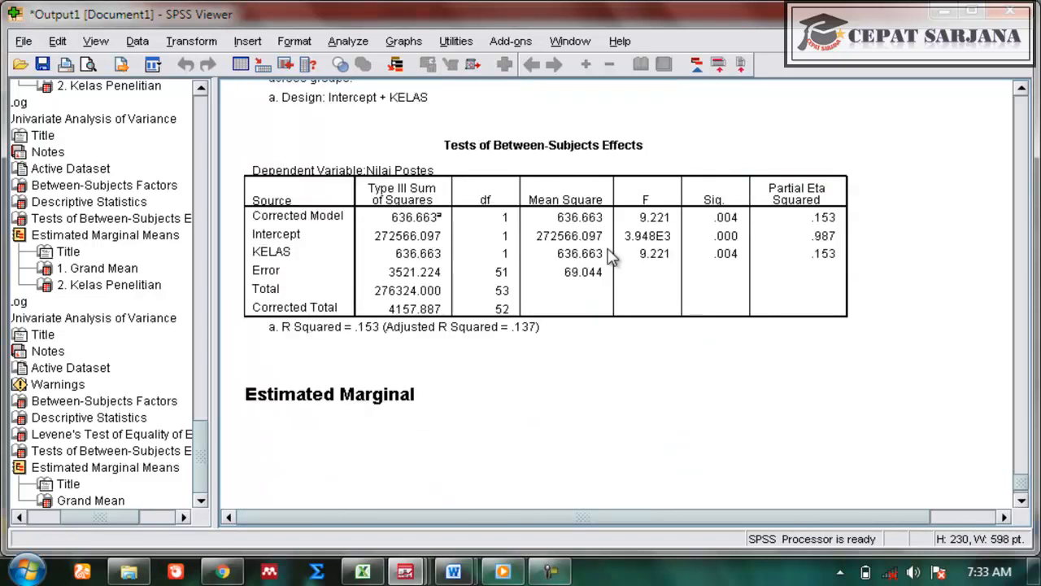
double_click(570, 195)
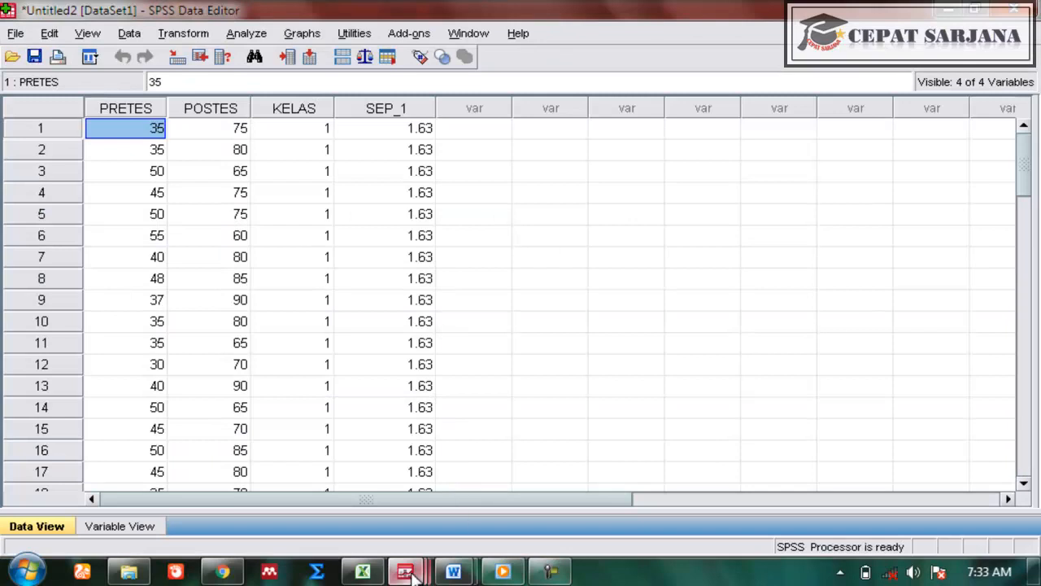
mouse_move(411, 572)
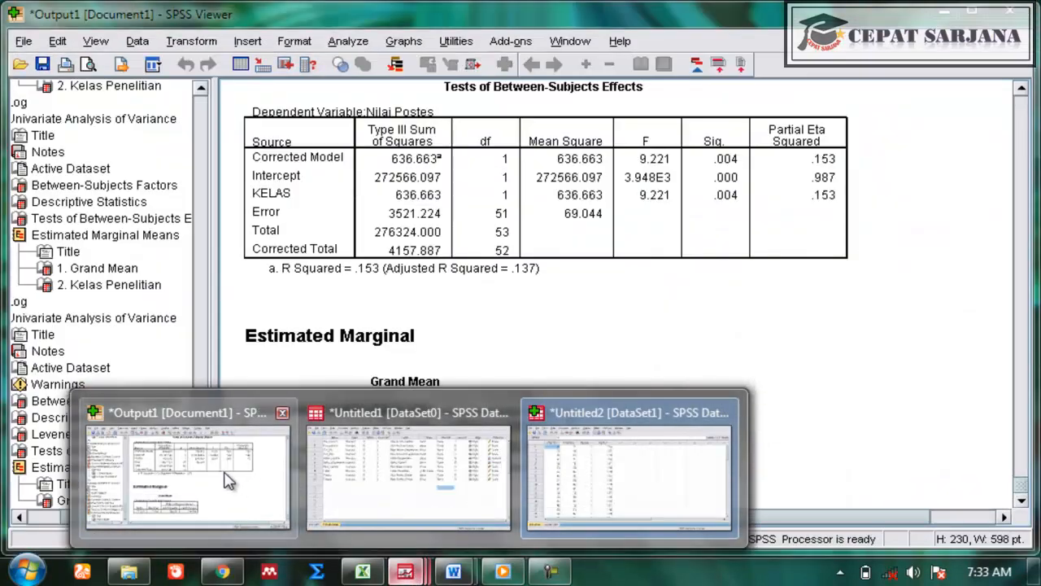
left_click(227, 480)
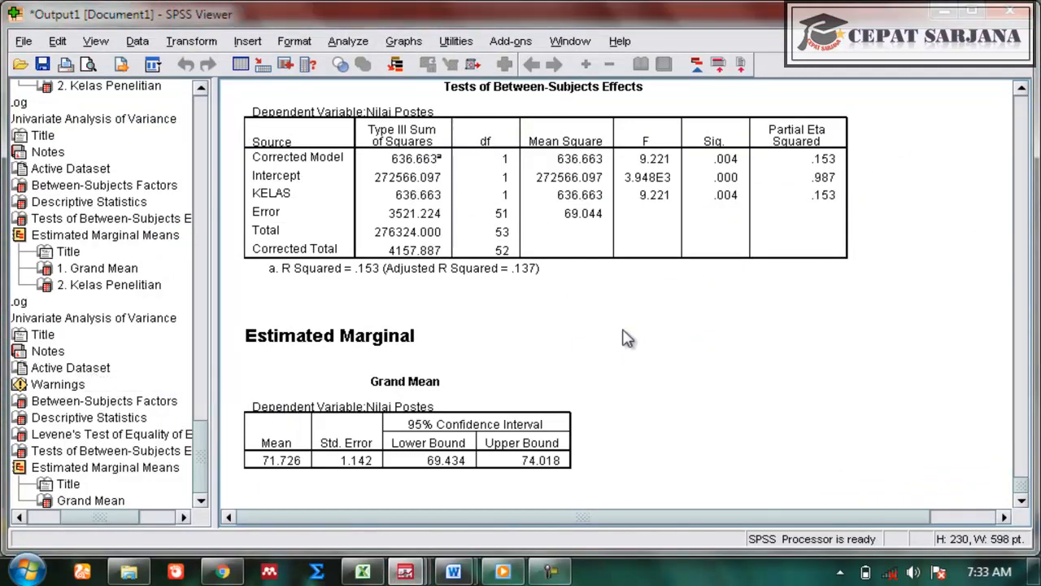
scroll(628, 339, "up", 4)
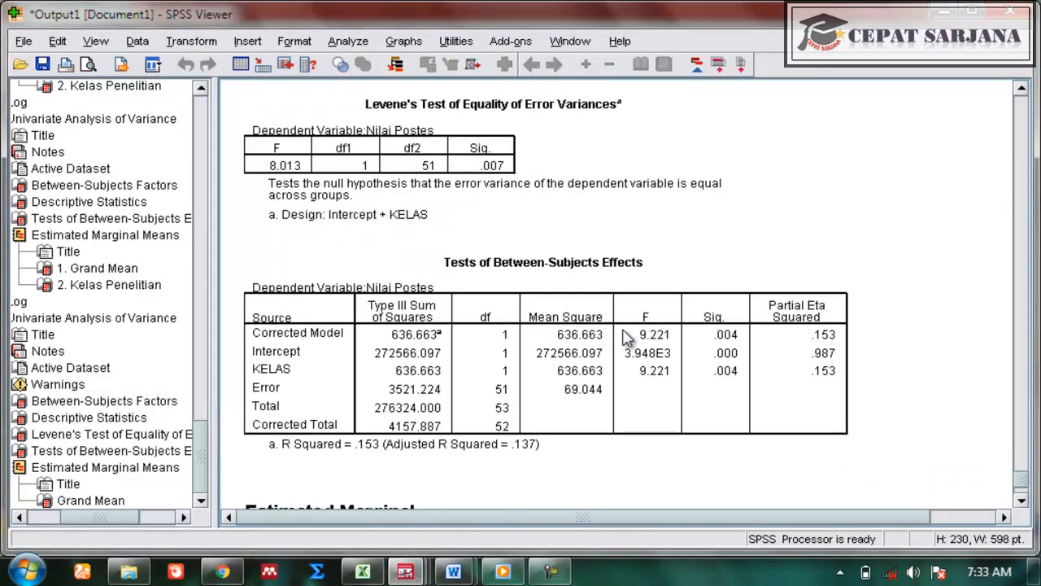
scroll(627, 339, "down", 4)
scroll(627, 338, "up", 4)
Check the variable definitions of the Untitled1 and Untitled2 datasets.
mouse_move(422, 572)
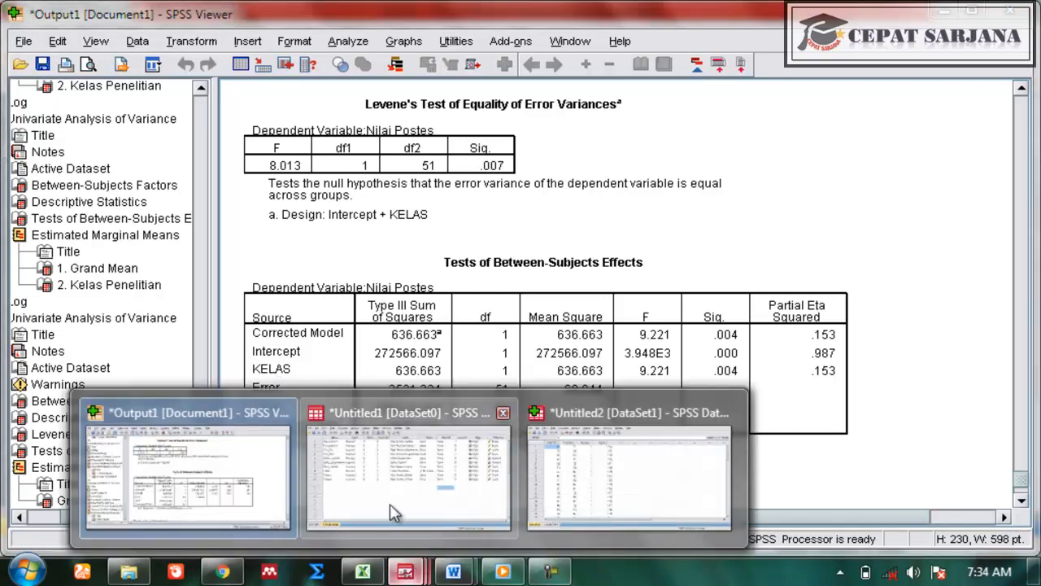
left_click(332, 489)
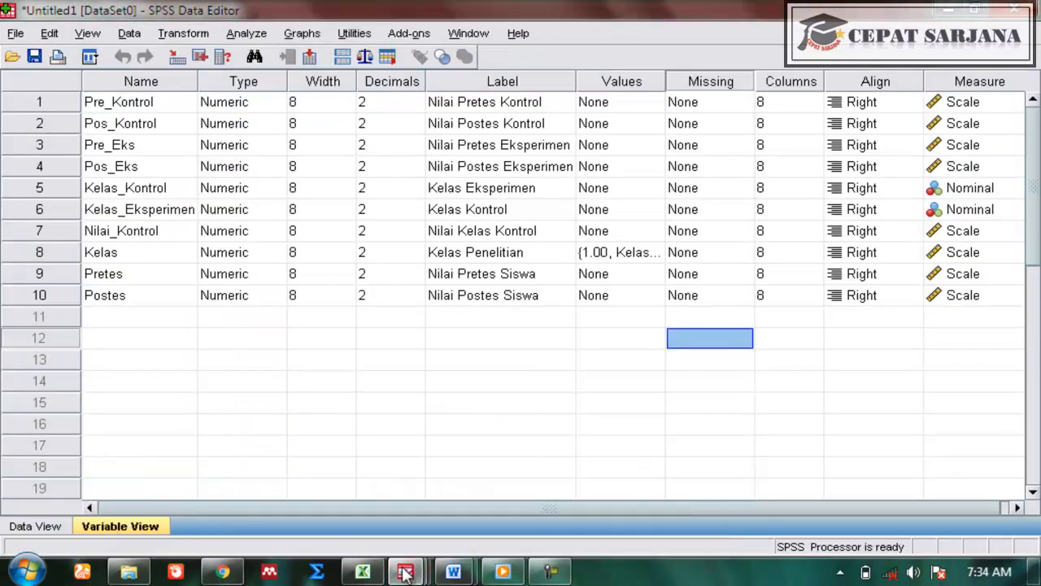
mouse_move(405, 572)
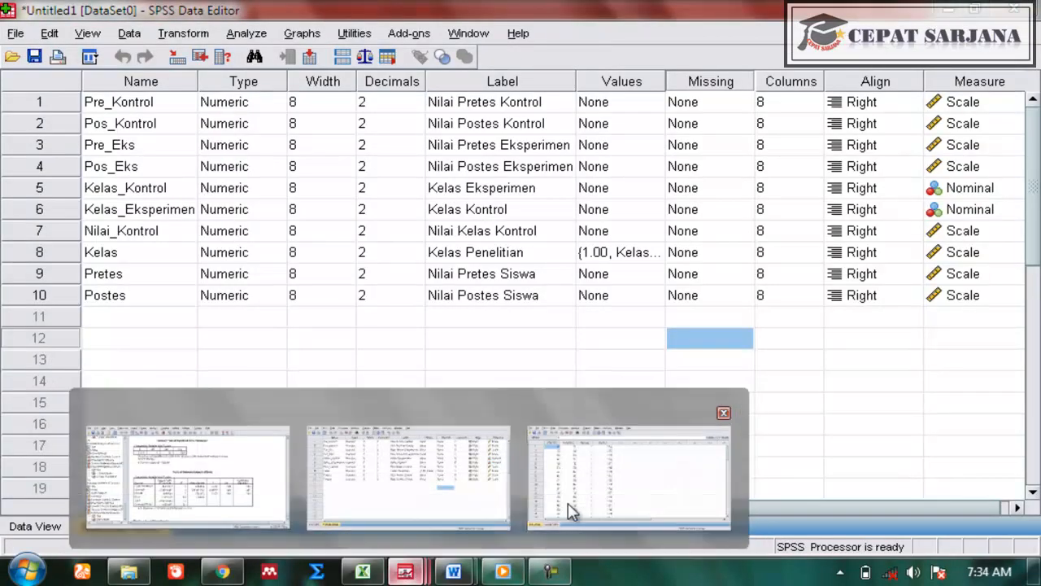
left_click(572, 511)
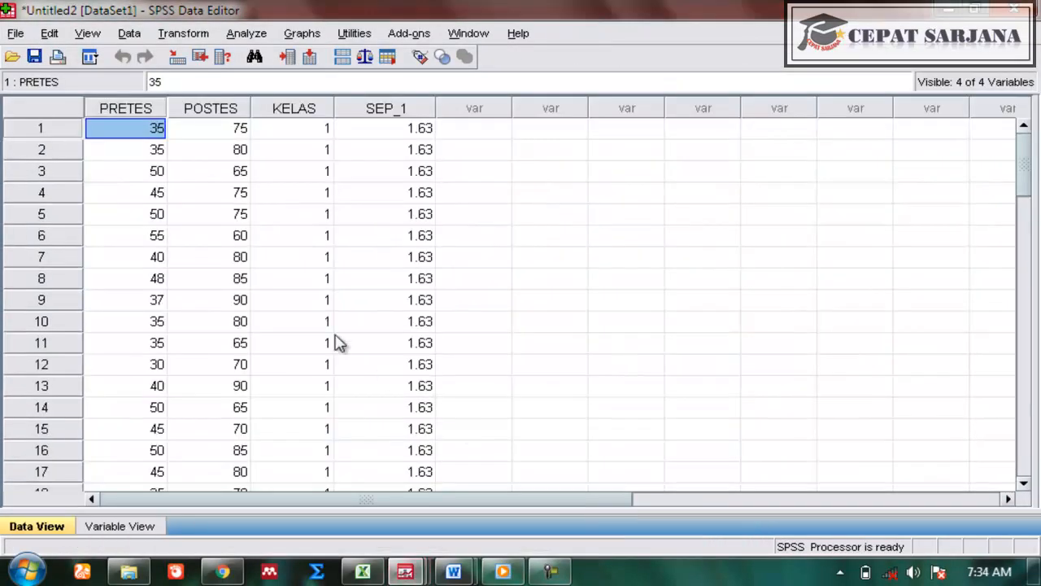
left_click(114, 527)
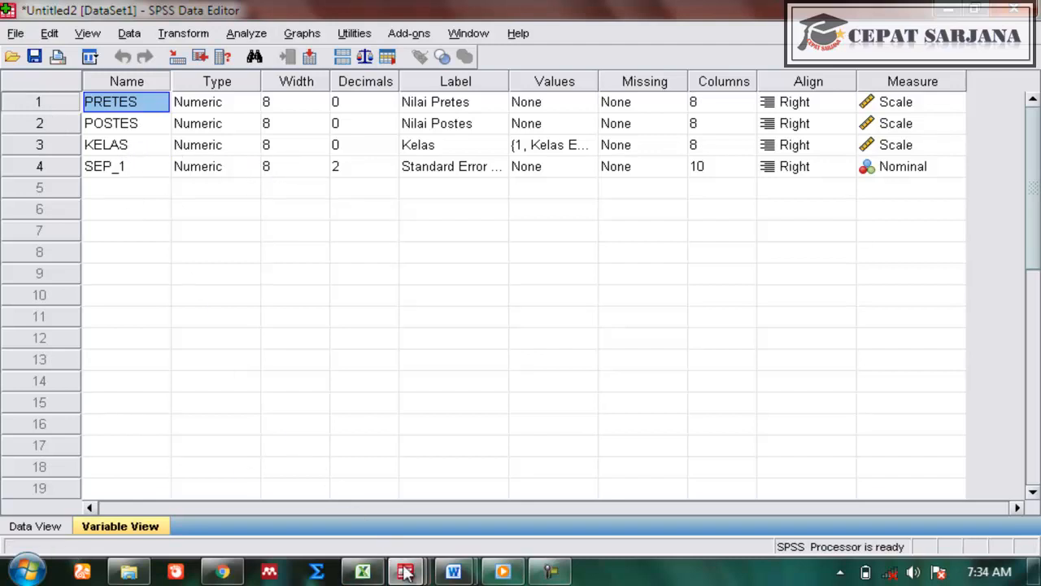
Review the Levene's test and Tests of Between-Subjects Effects tables in Output1 alongside the Untitled2 variable list.
mouse_move(407, 574)
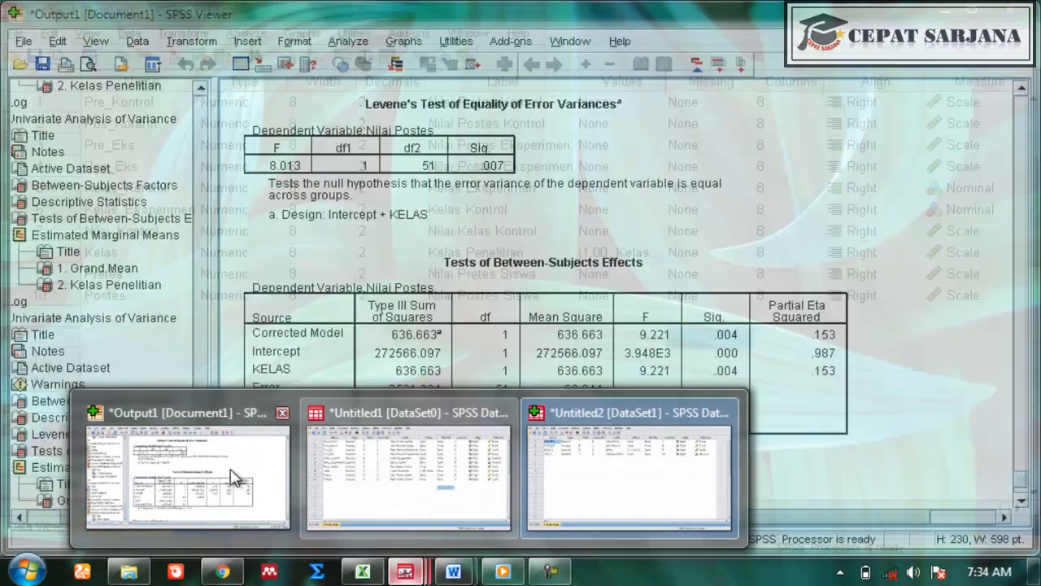
left_click(234, 473)
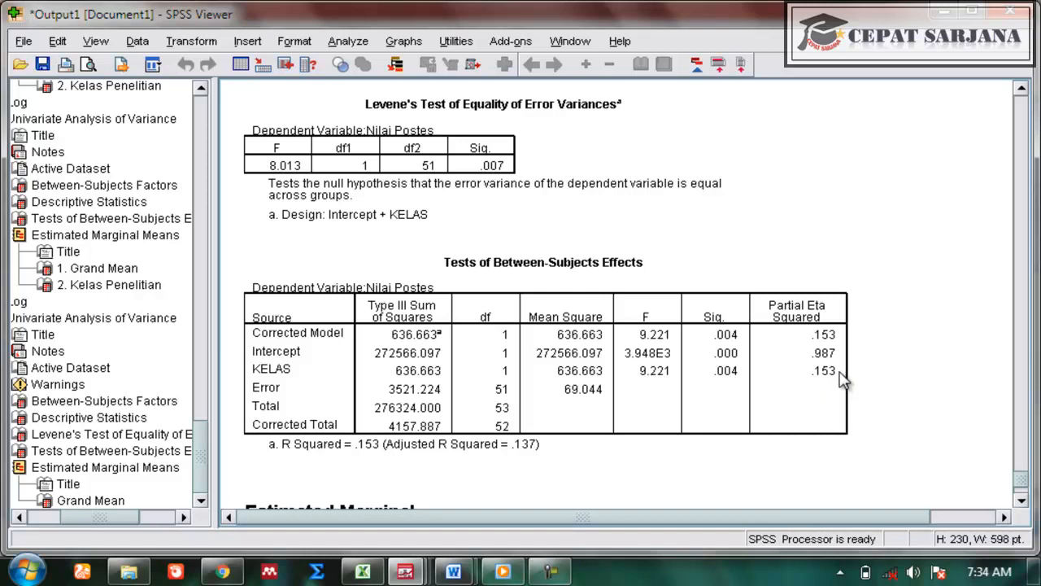
scroll(867, 373, "down", 3)
scroll(870, 375, "up", 3)
left_click(411, 574)
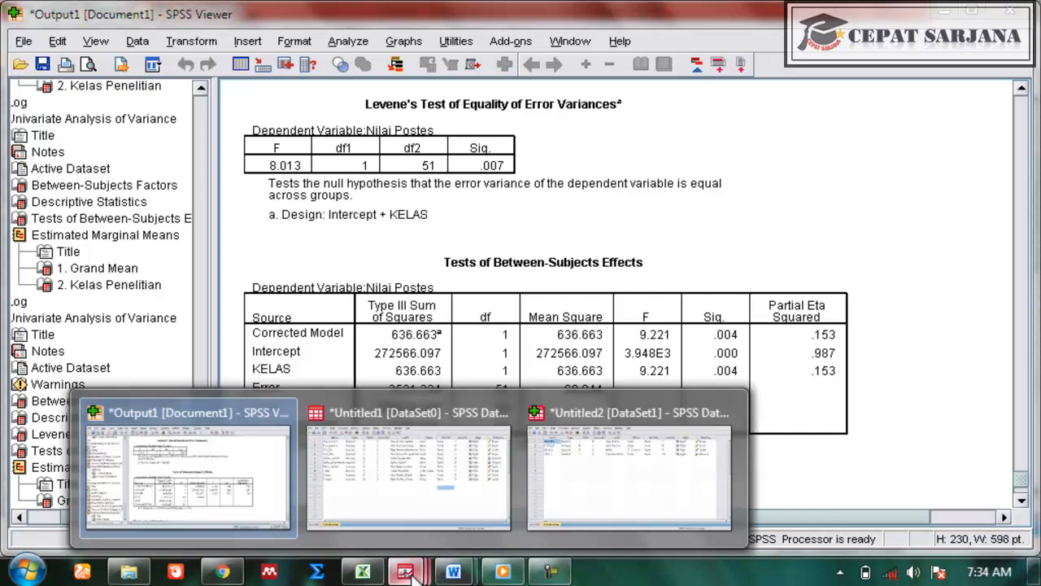
left_click(529, 465)
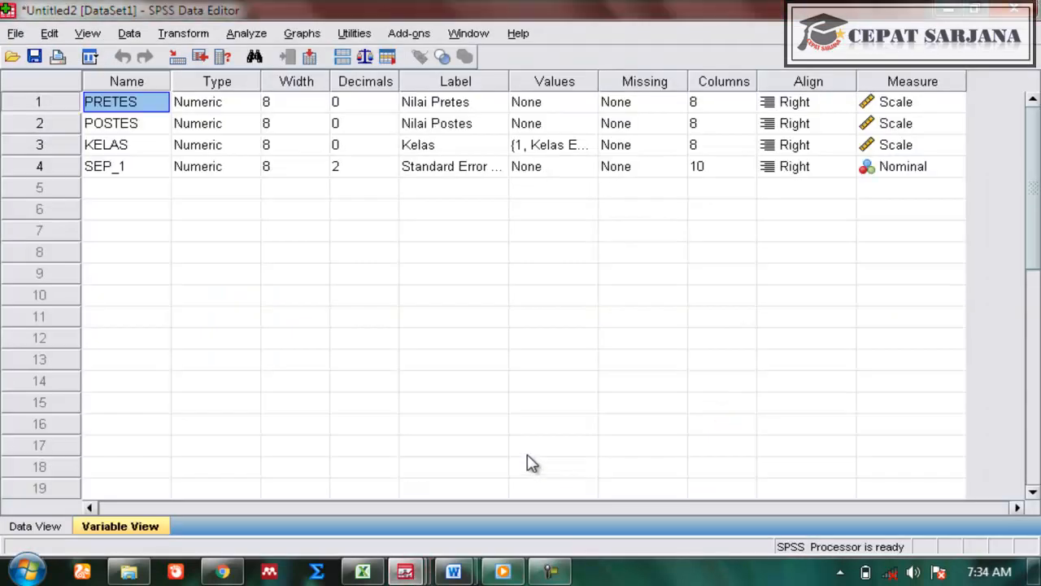
left_click(404, 573)
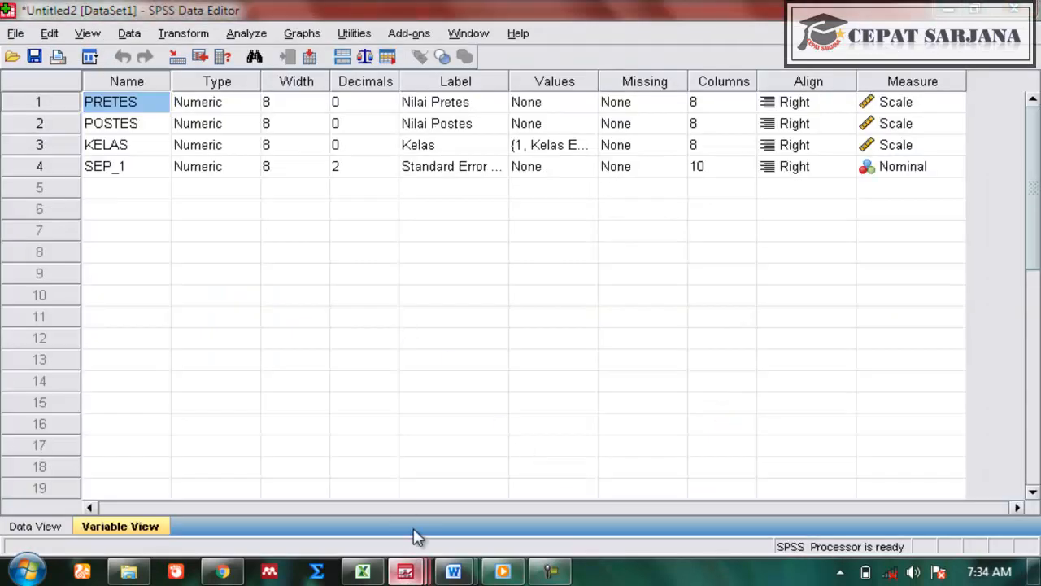
left_click(239, 401)
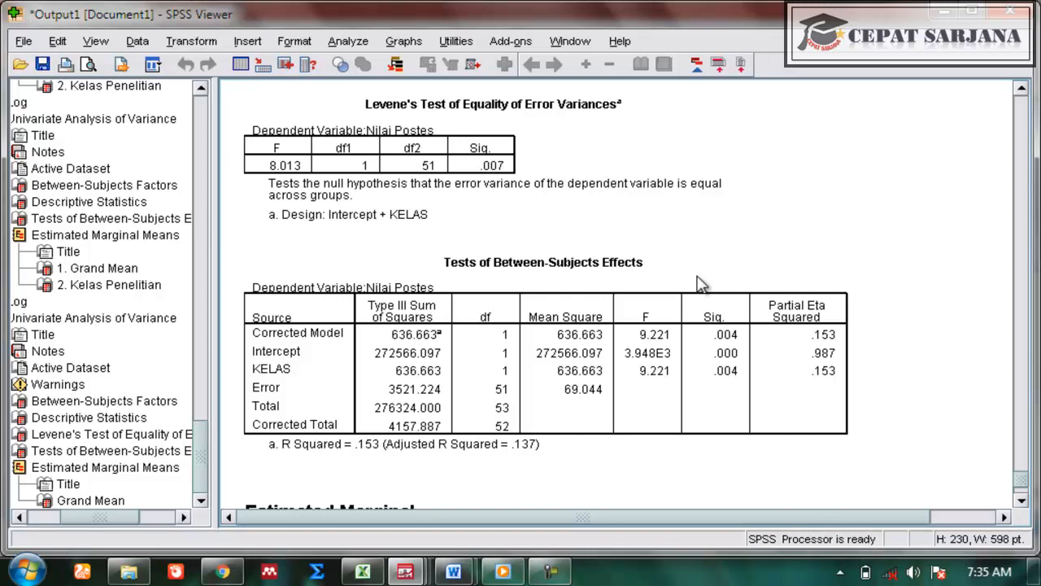
left_click(559, 582)
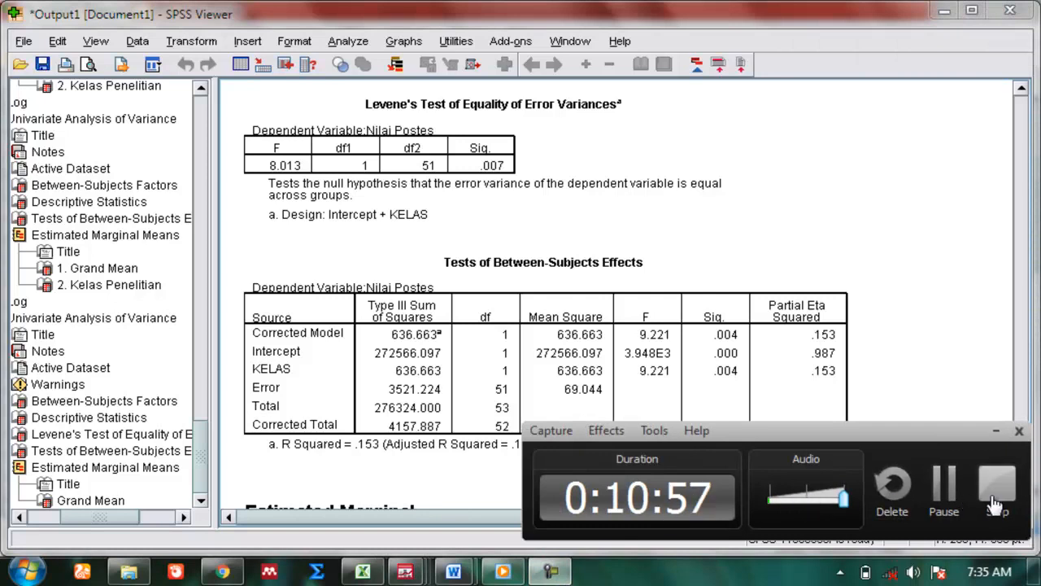